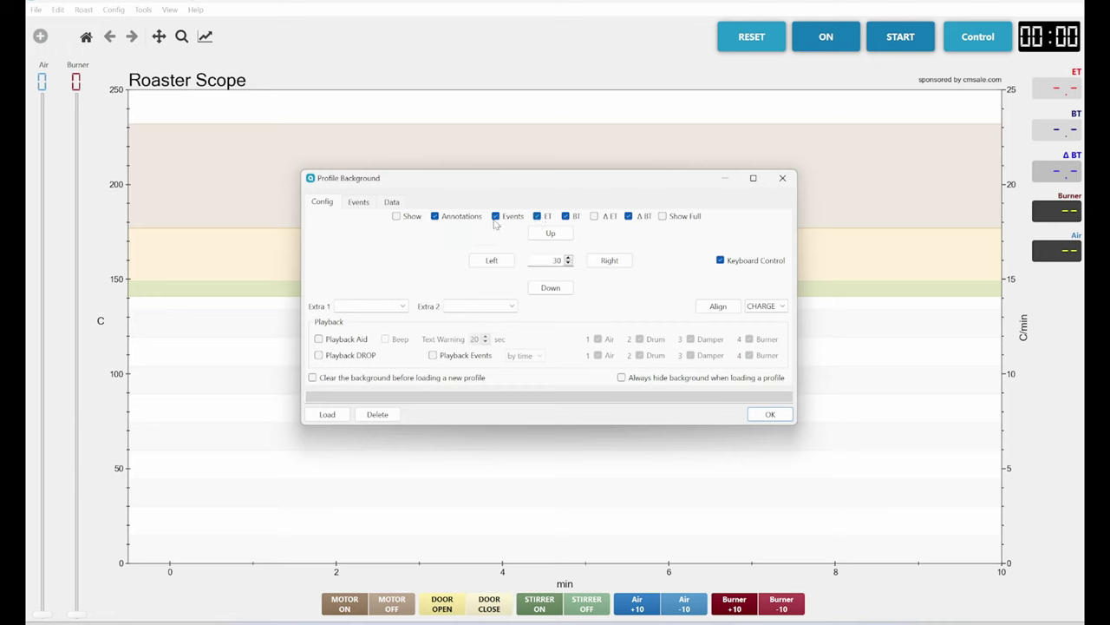
Choose CHARGE as the event for aligning the background profile
left_click(434, 216)
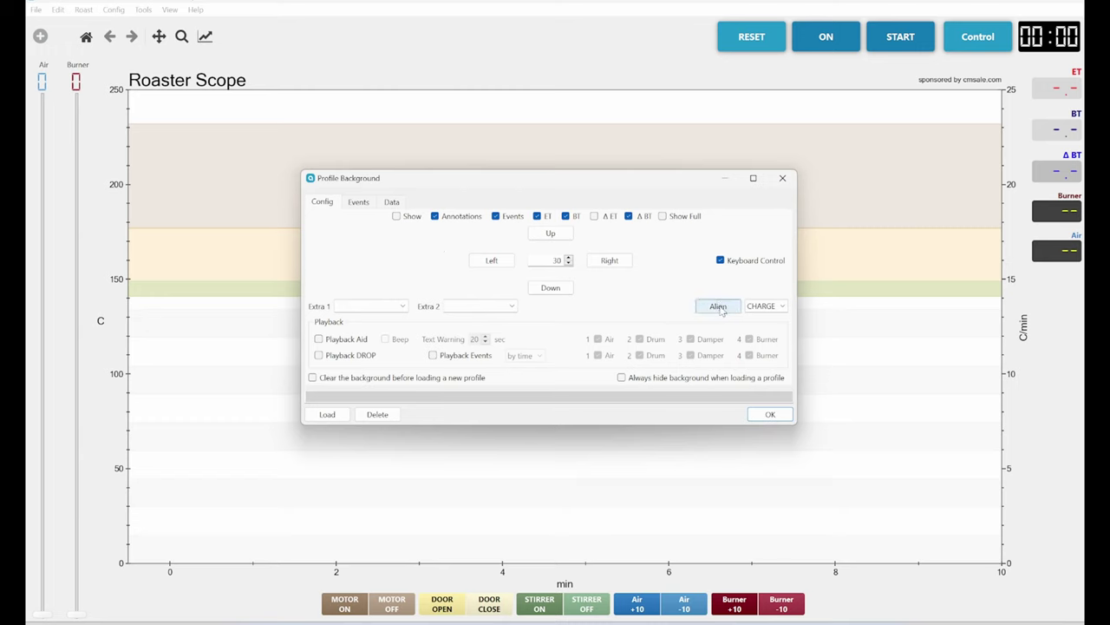
left_click(775, 308)
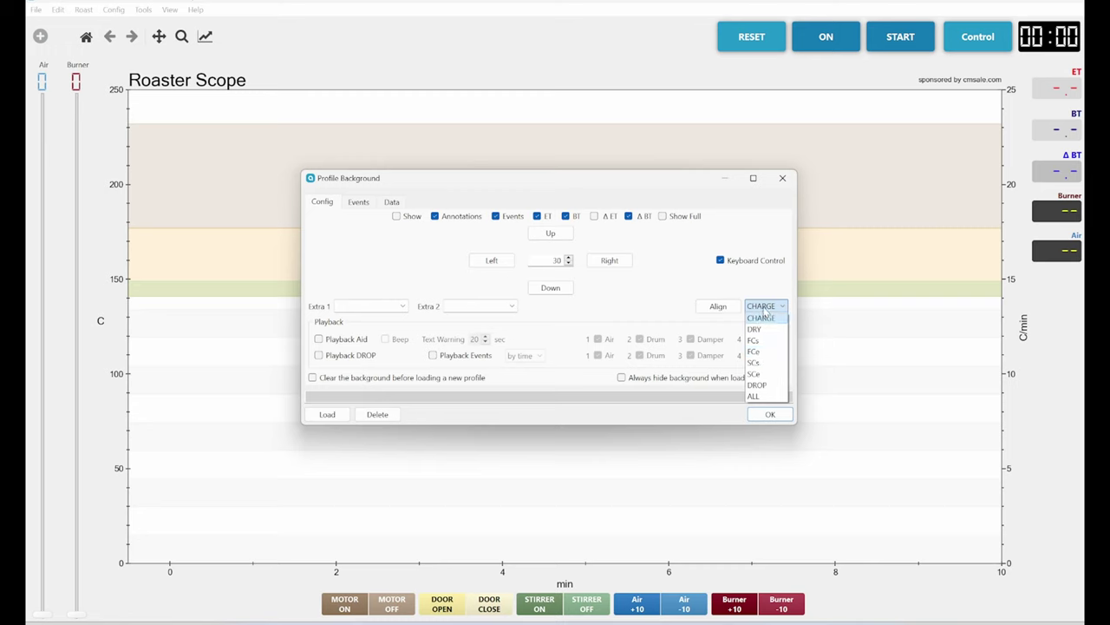
left_click(765, 314)
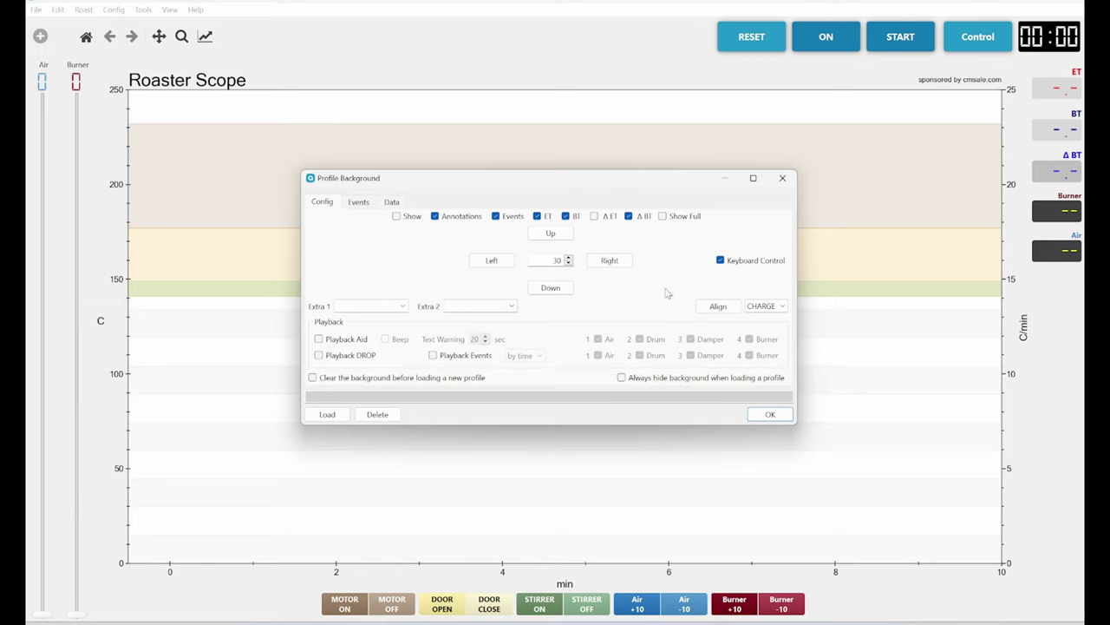
Load the roast profile Artisan Hottop Tutorial EN 2 as the background profile and accept the background settings
left_click(327, 414)
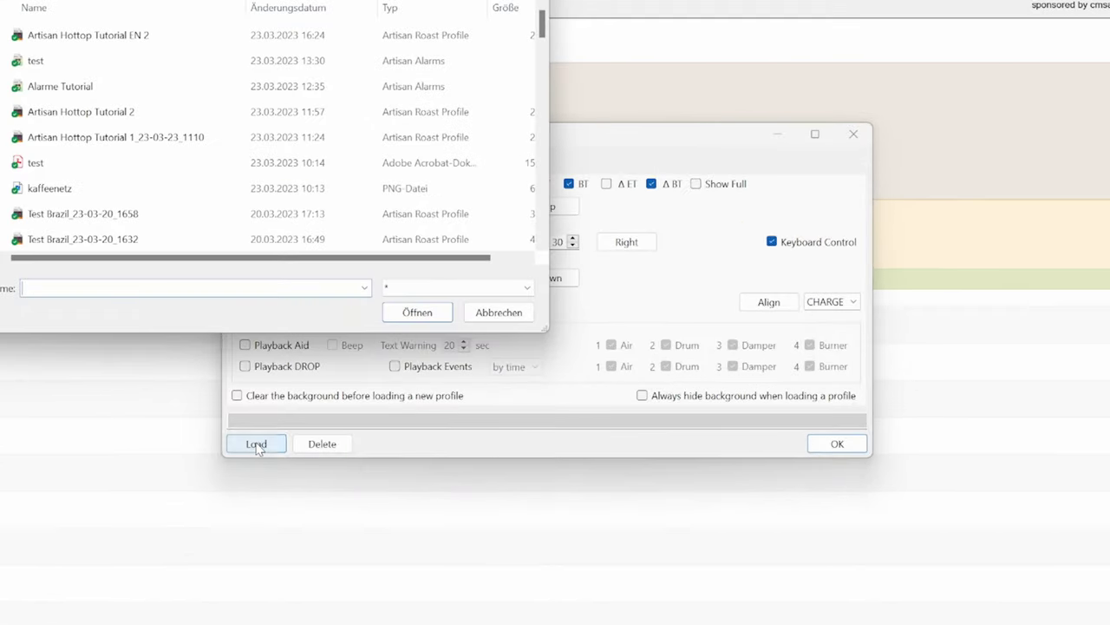
left_click(170, 38)
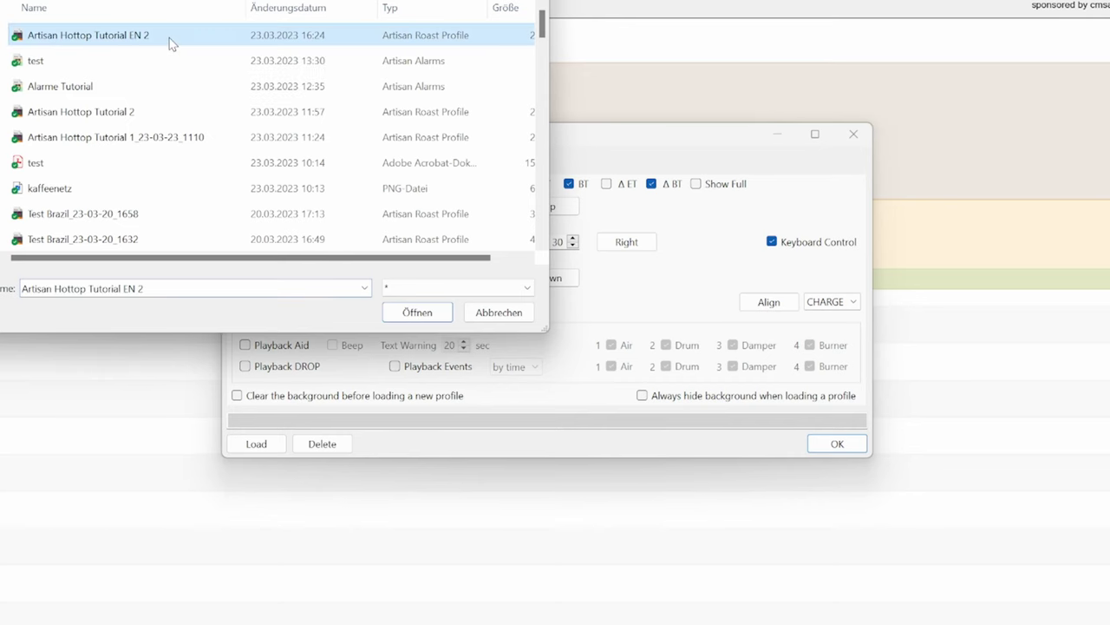
left_click(411, 319)
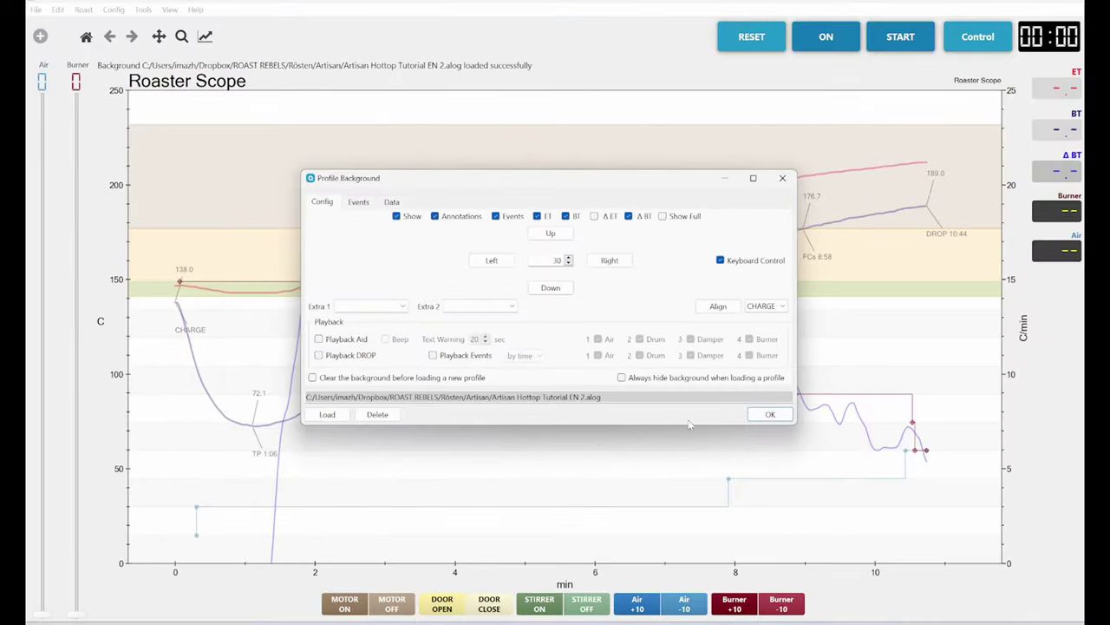
left_click(764, 417)
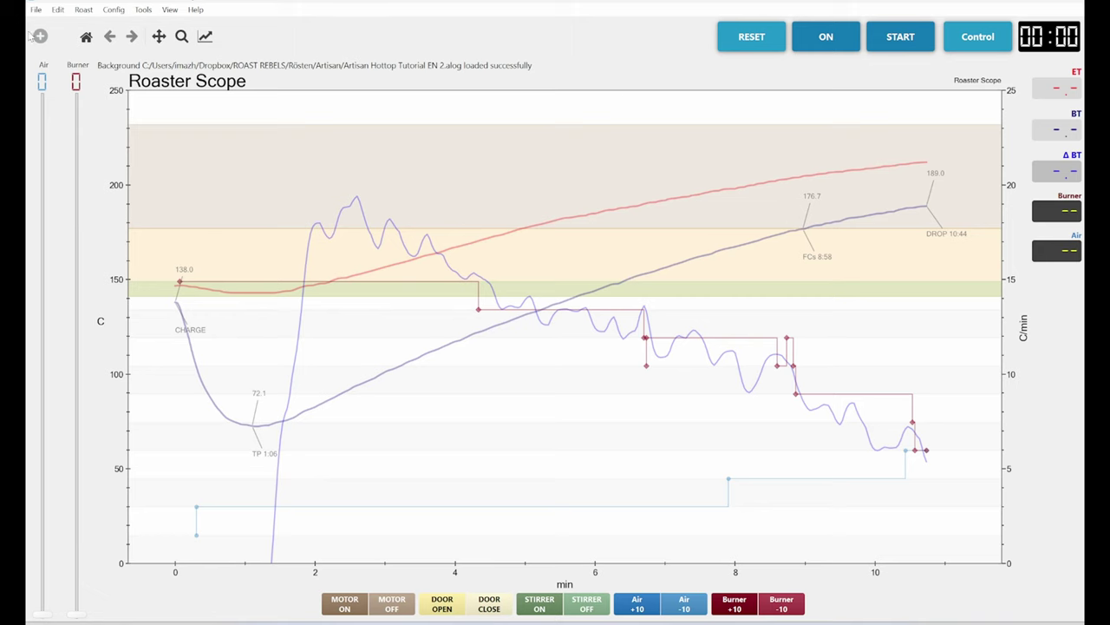
Open the recent profile Artisan Hottop Tutorial 2.alog over the background profile for comparison, and reset the scope
left_click(32, 10)
mouse_move(57, 53)
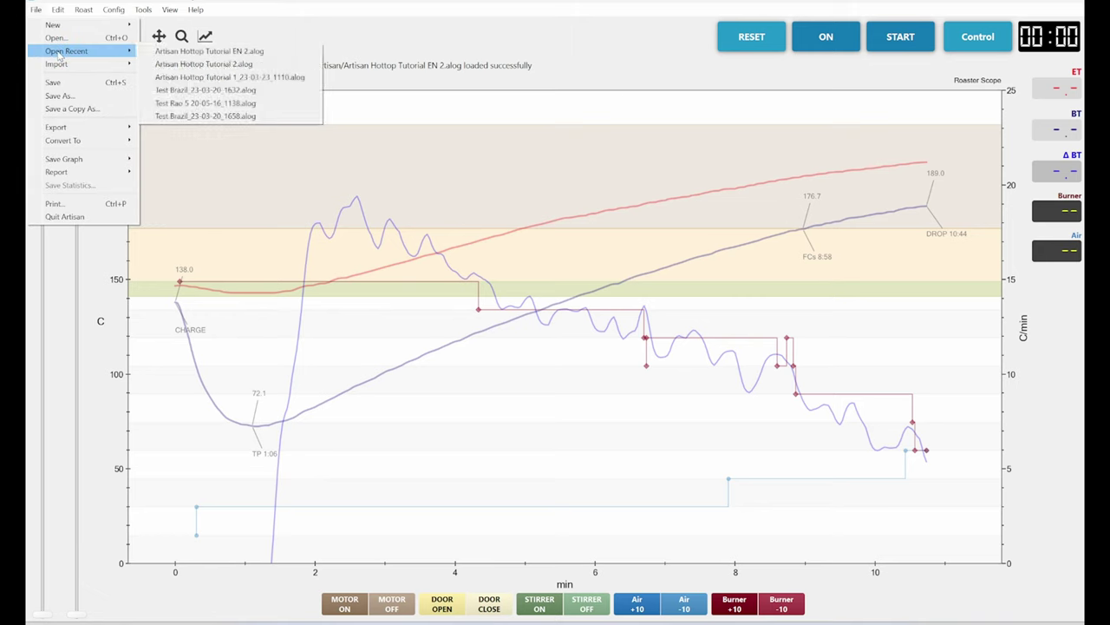
left_click(172, 65)
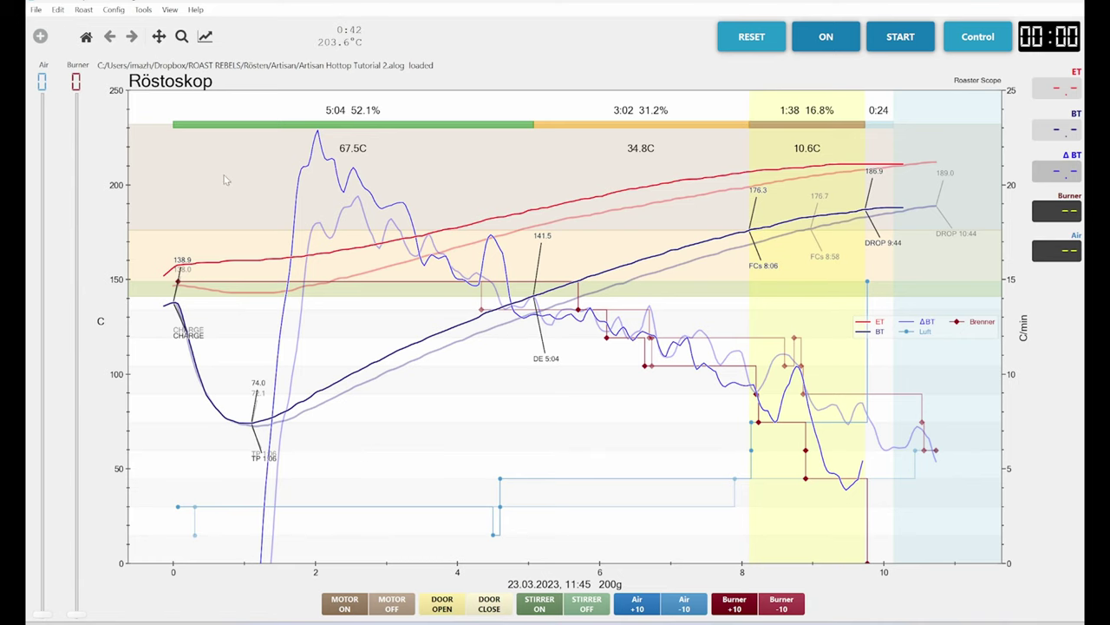
key("Escape")
Delete the loaded background profile in the Profile Background settings and accept the change
left_click(84, 11)
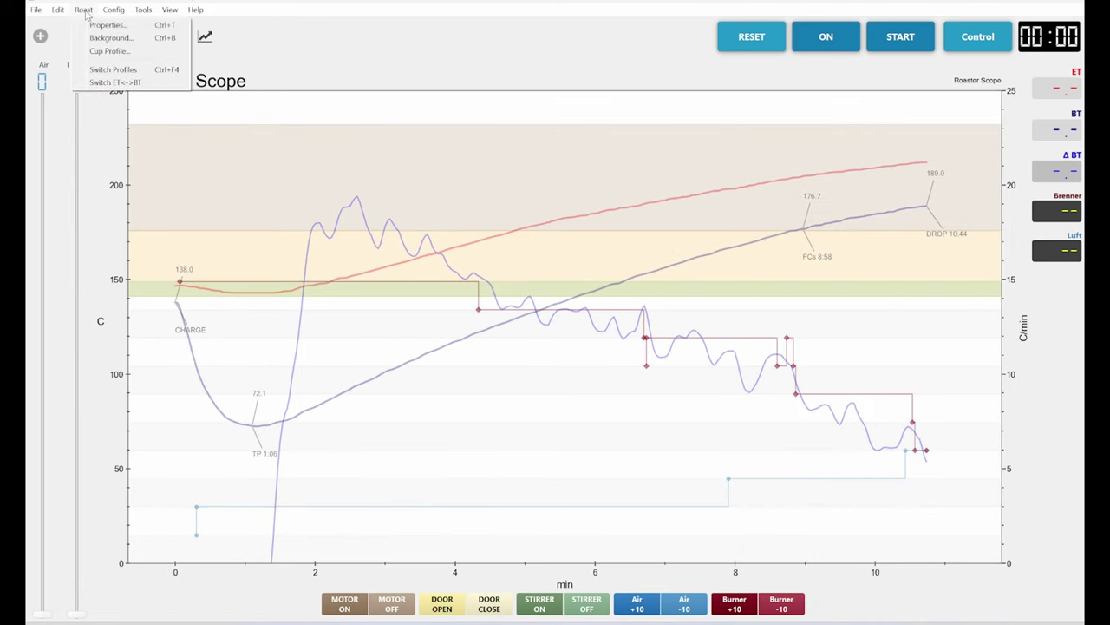
left_click(107, 38)
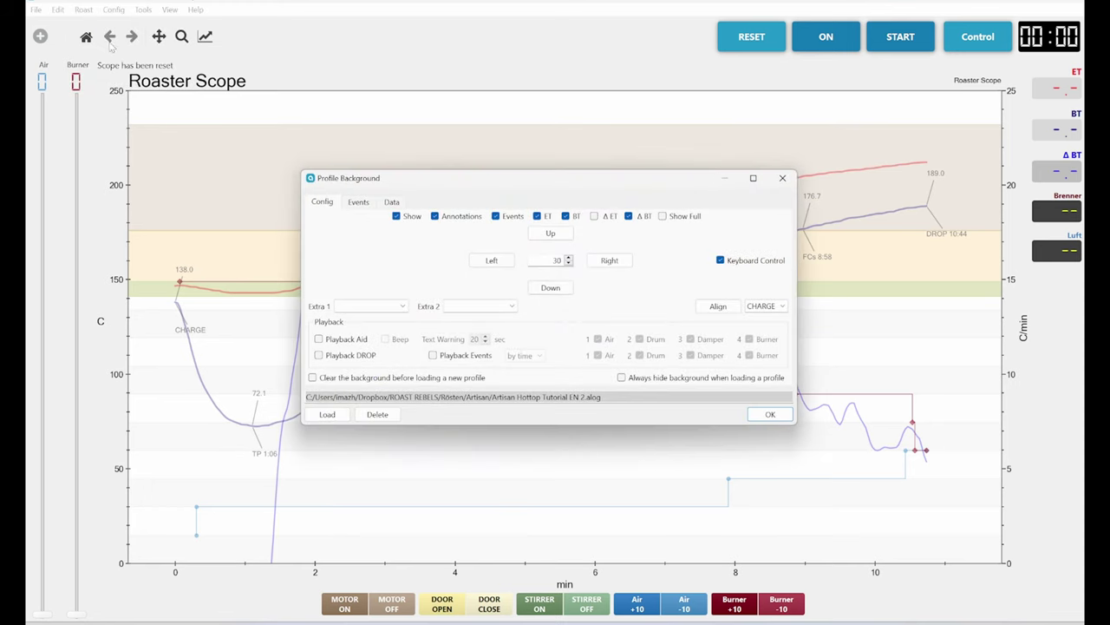
left_click(379, 415)
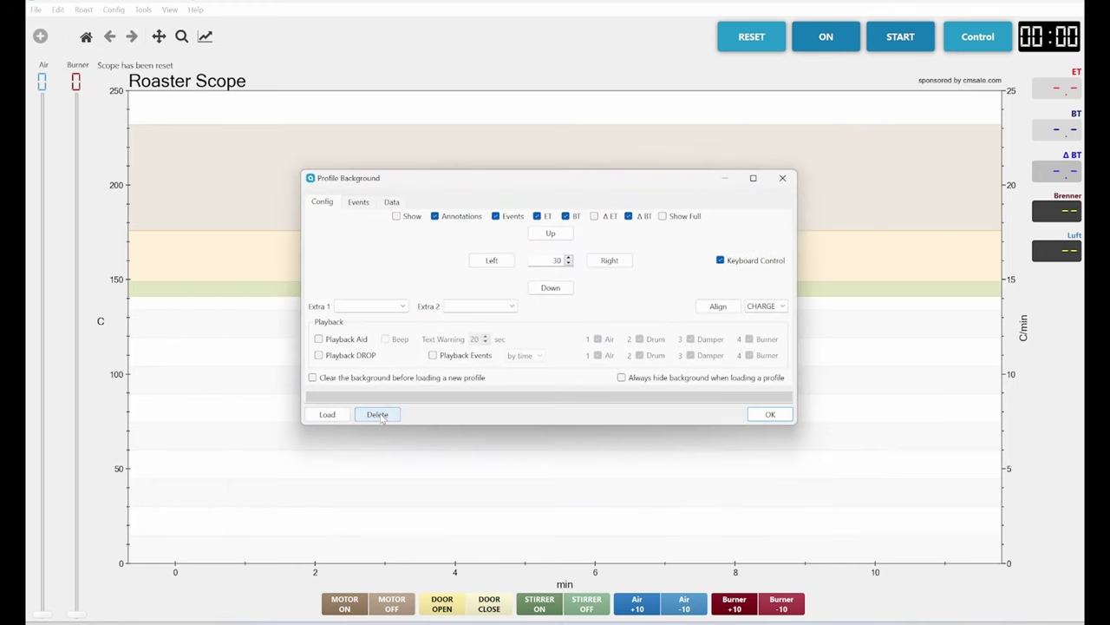
left_click(769, 414)
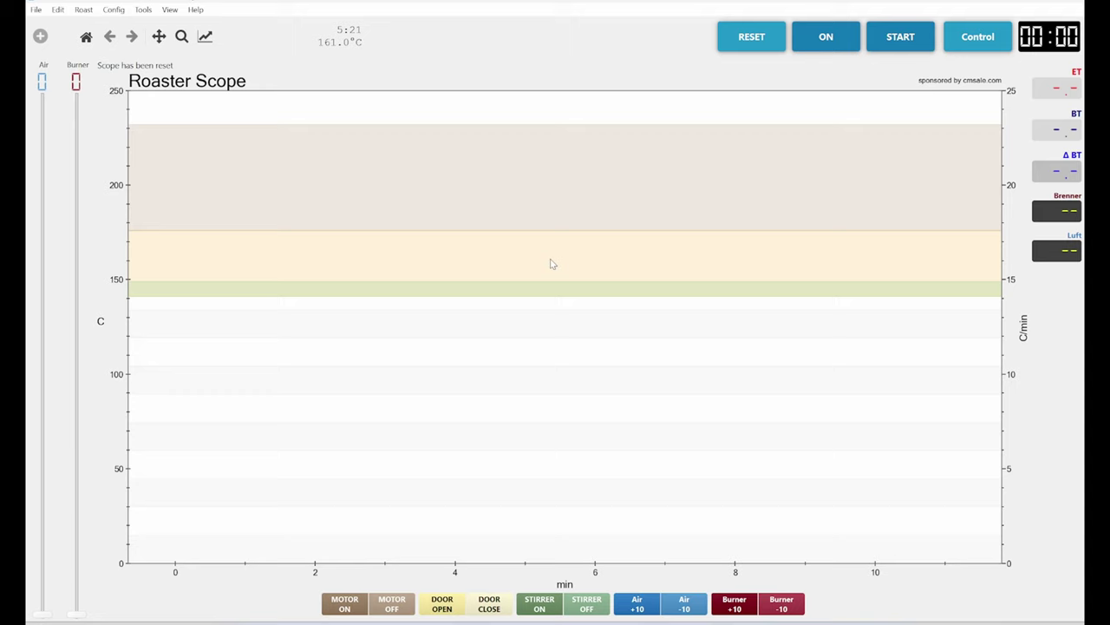
Open the alarms configuration and examine the available From events for the first alarm
left_click(116, 9)
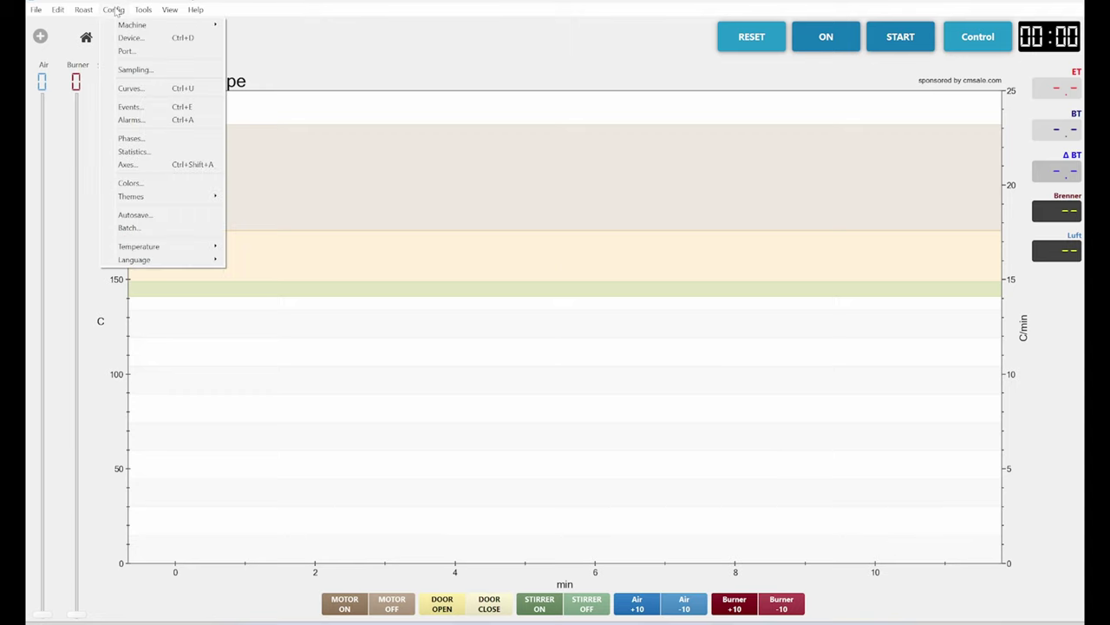
left_click(129, 121)
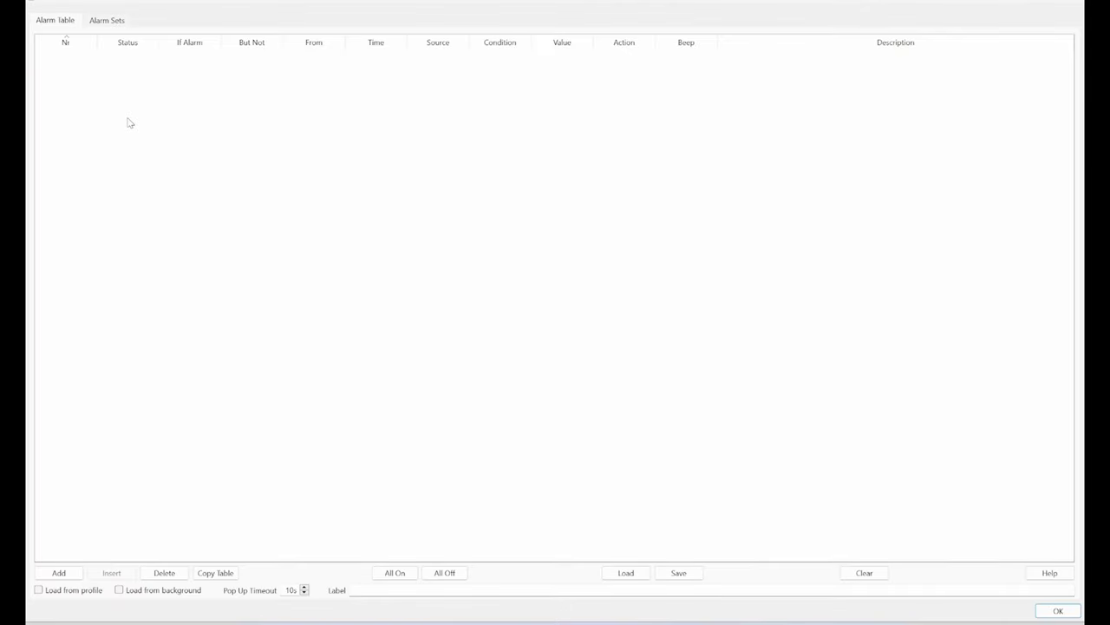
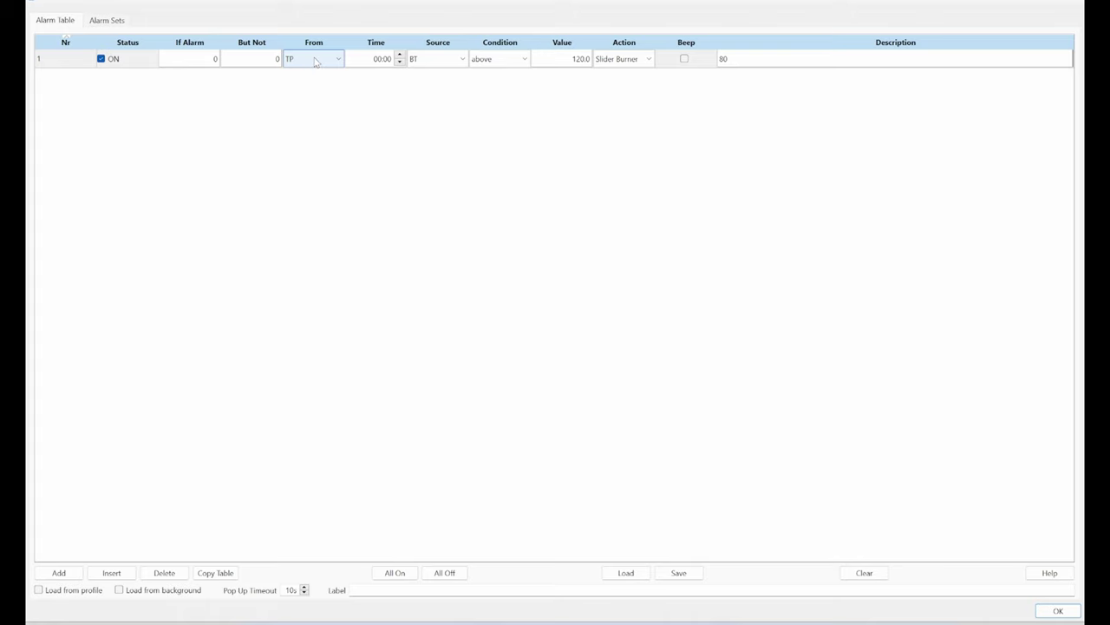
left_click(316, 62)
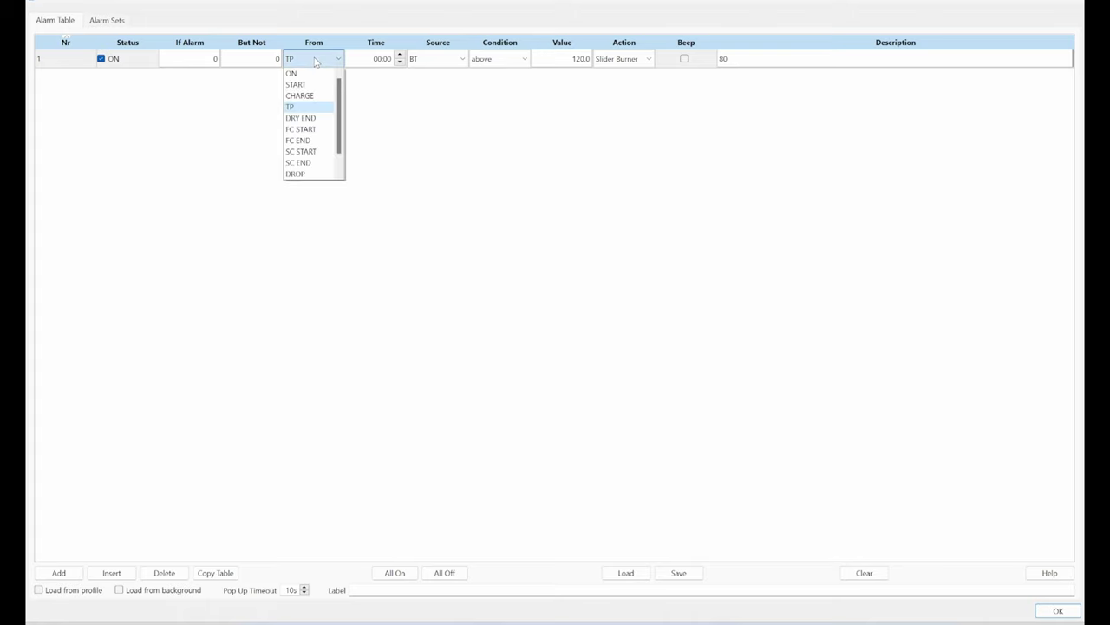
left_click(316, 61)
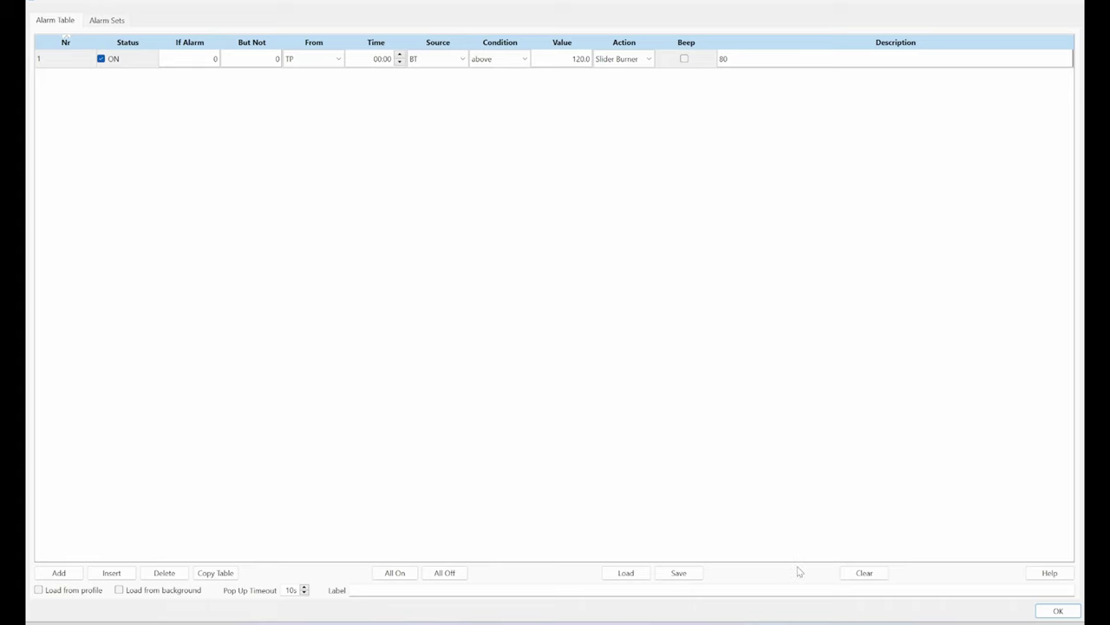
Clear the alarm table and load the alarms file Alarme Tutorial
left_click(861, 573)
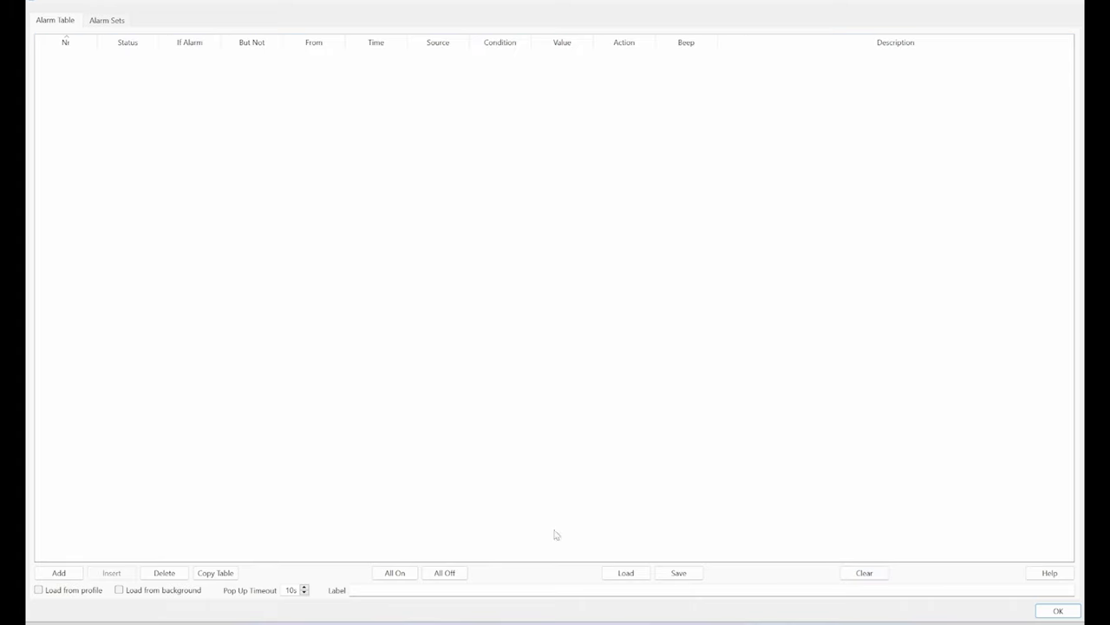
left_click(625, 573)
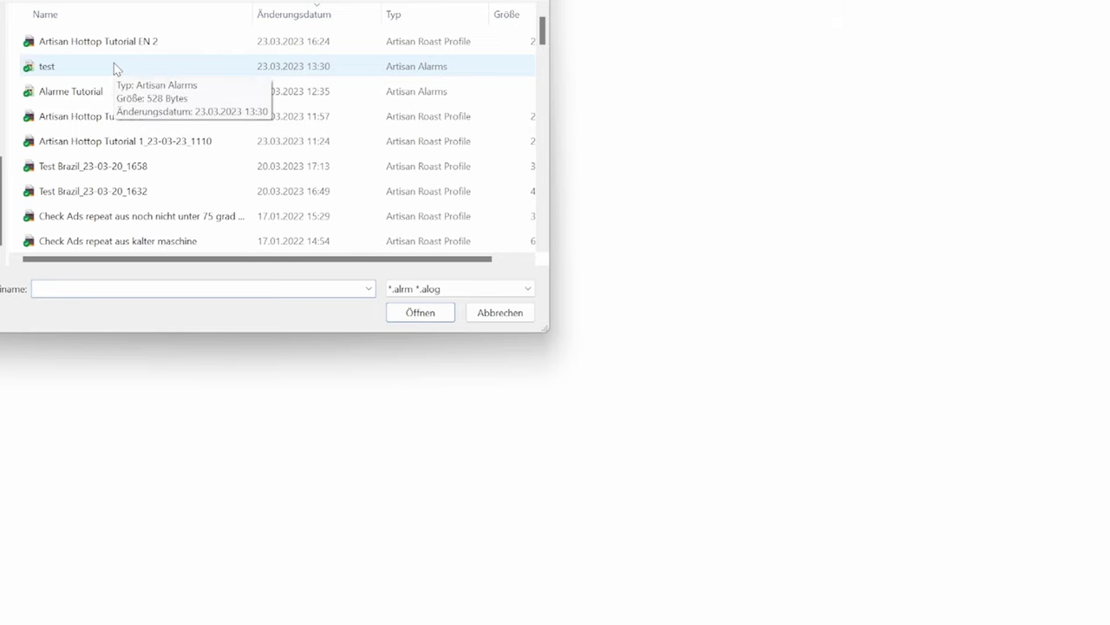
left_click(114, 91)
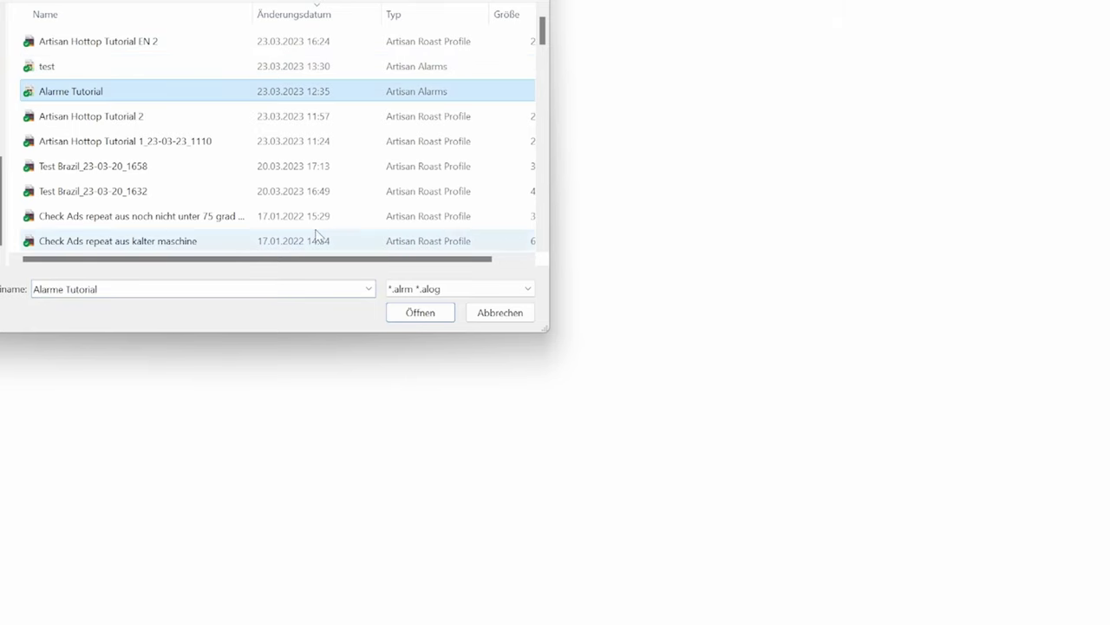
left_click(421, 312)
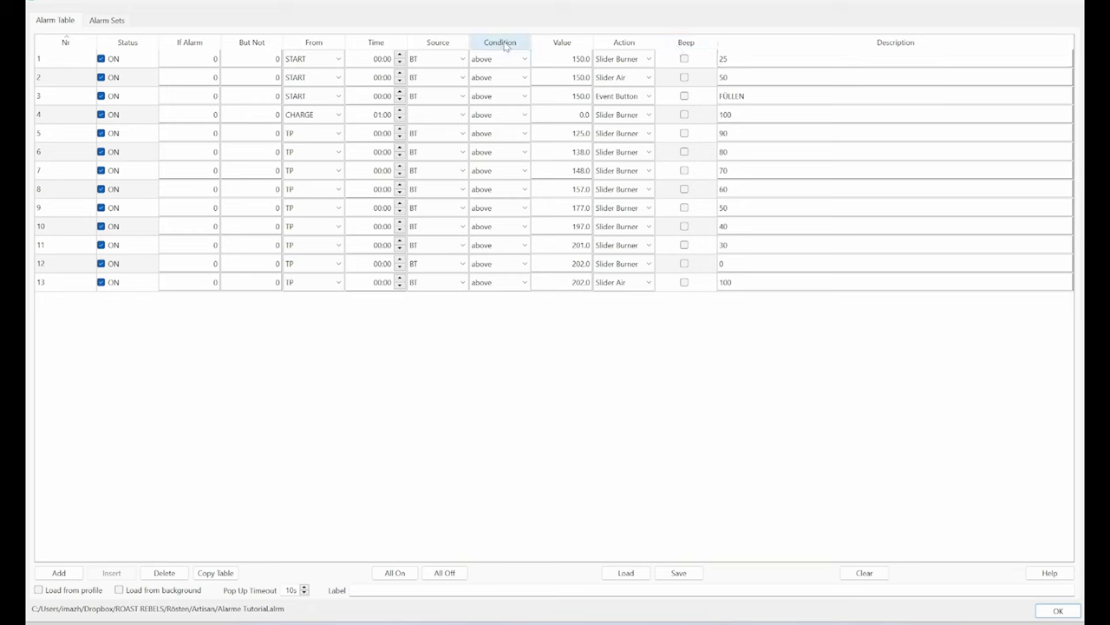
Change the description of alarm 3, the Event Button alarm, to CHARGE
double_click(751, 95)
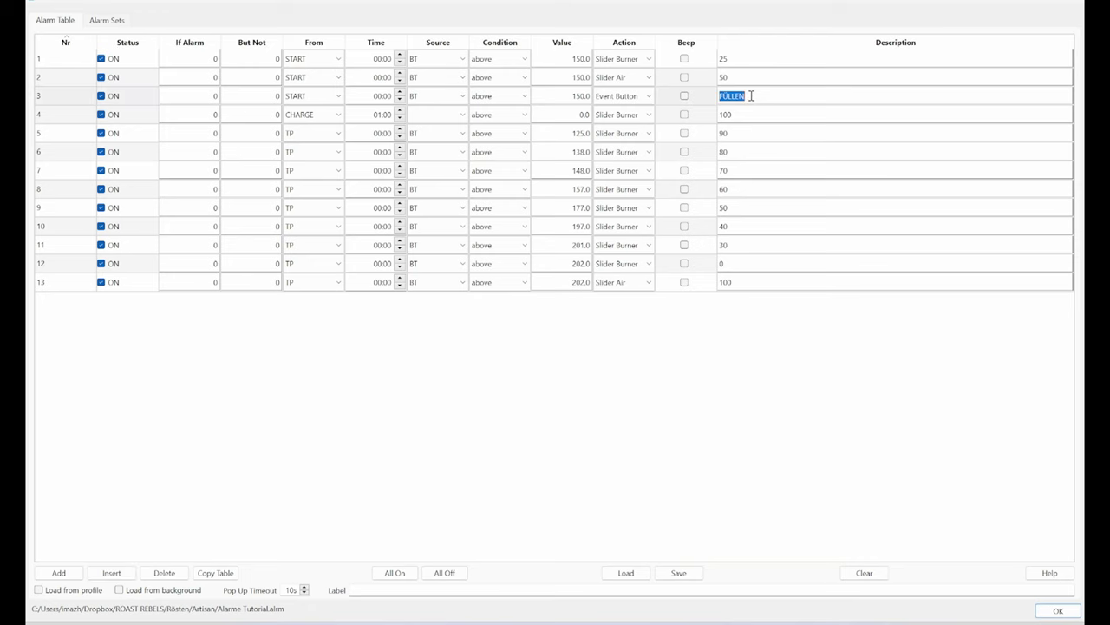
type("CHARGE")
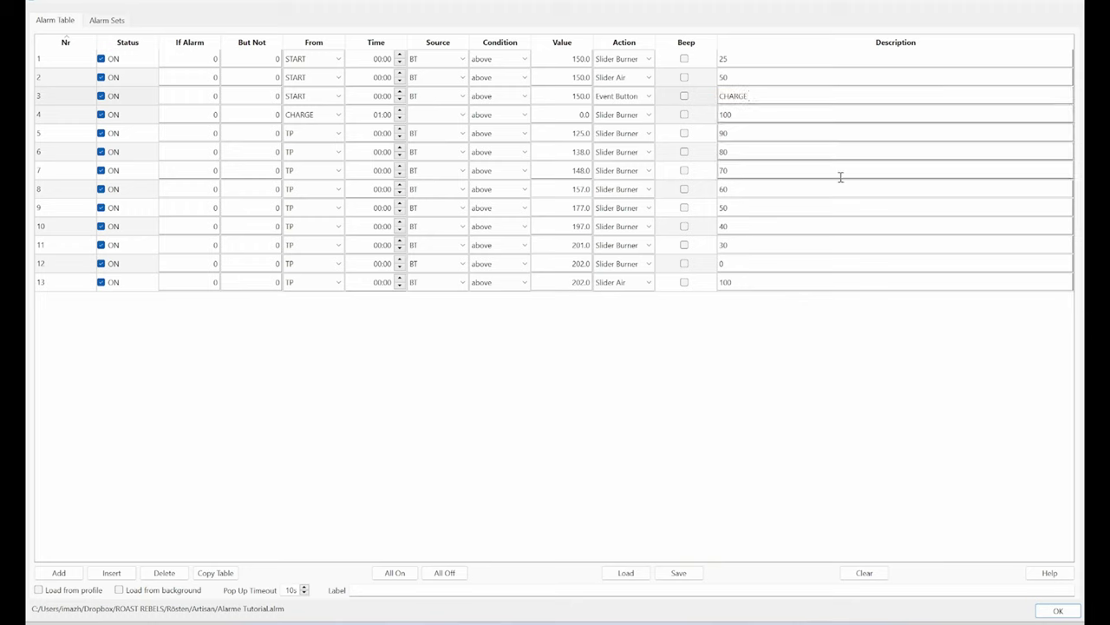
left_click(901, 373)
left_click(629, 96)
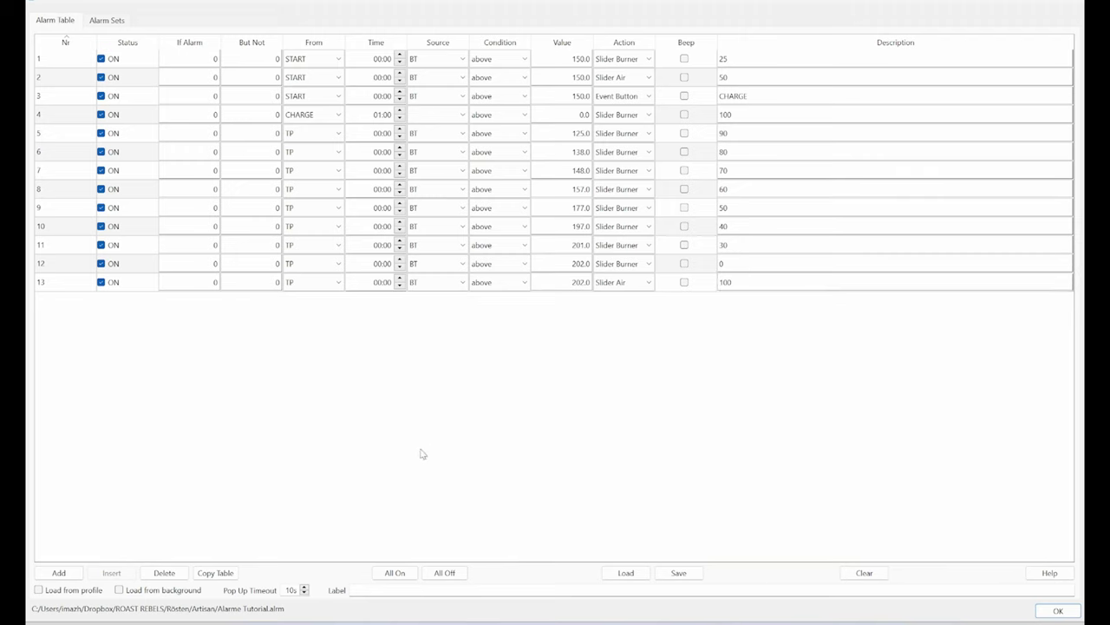
Add a new alarm that starts from TP and triggers when BT is above 204
left_click(63, 569)
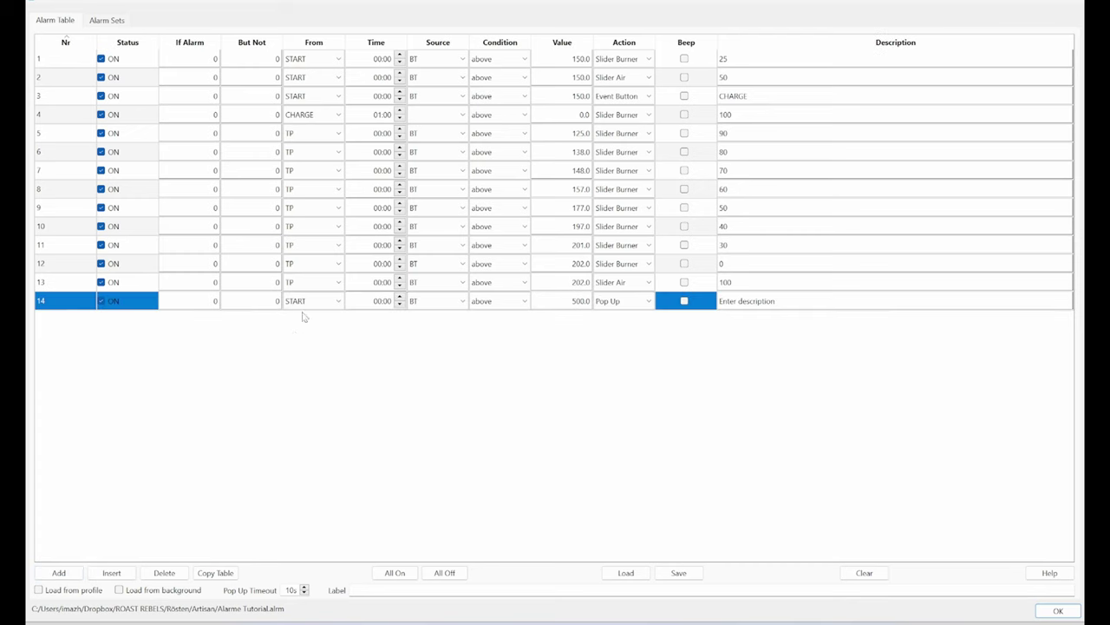
left_click(305, 301)
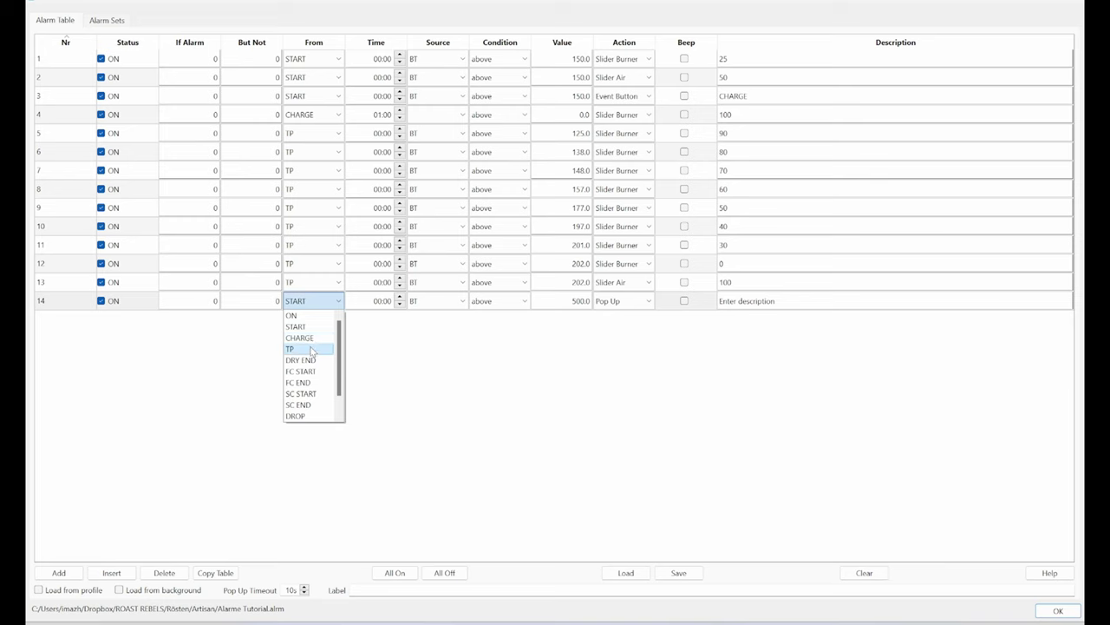
left_click(312, 349)
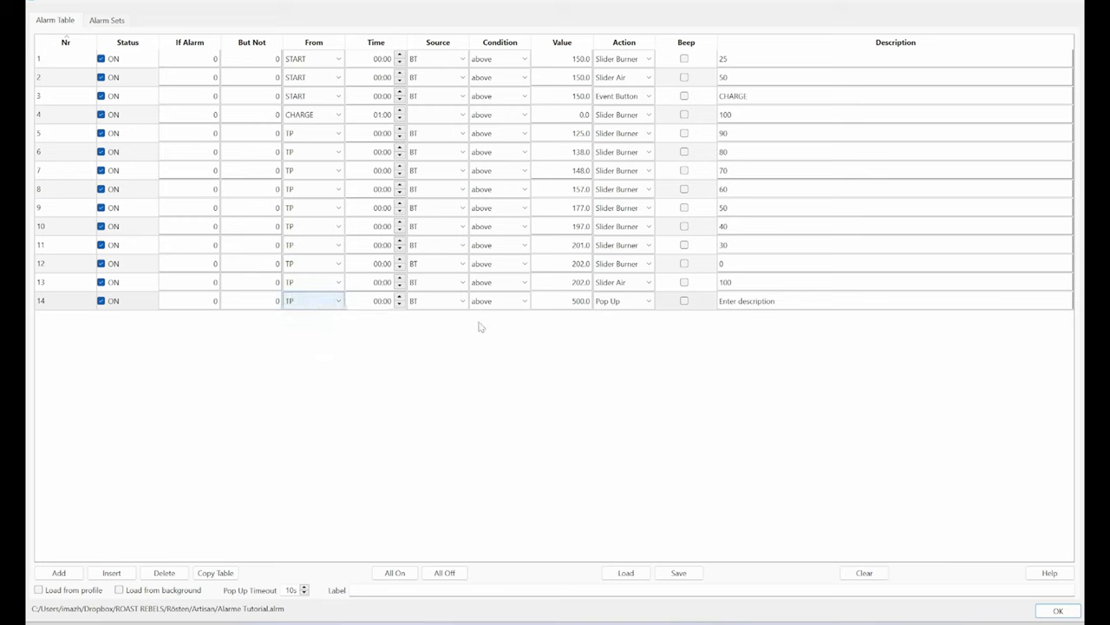
double_click(583, 301)
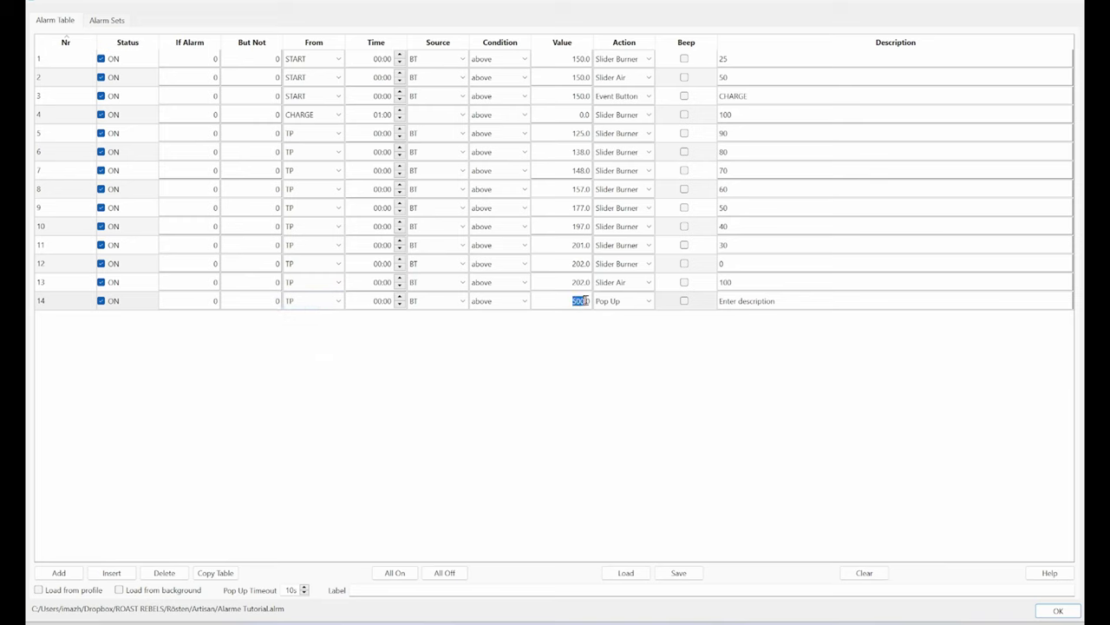
type("204")
Set the action of alarm 14 to DROP and accept the alarm table
left_click(610, 301)
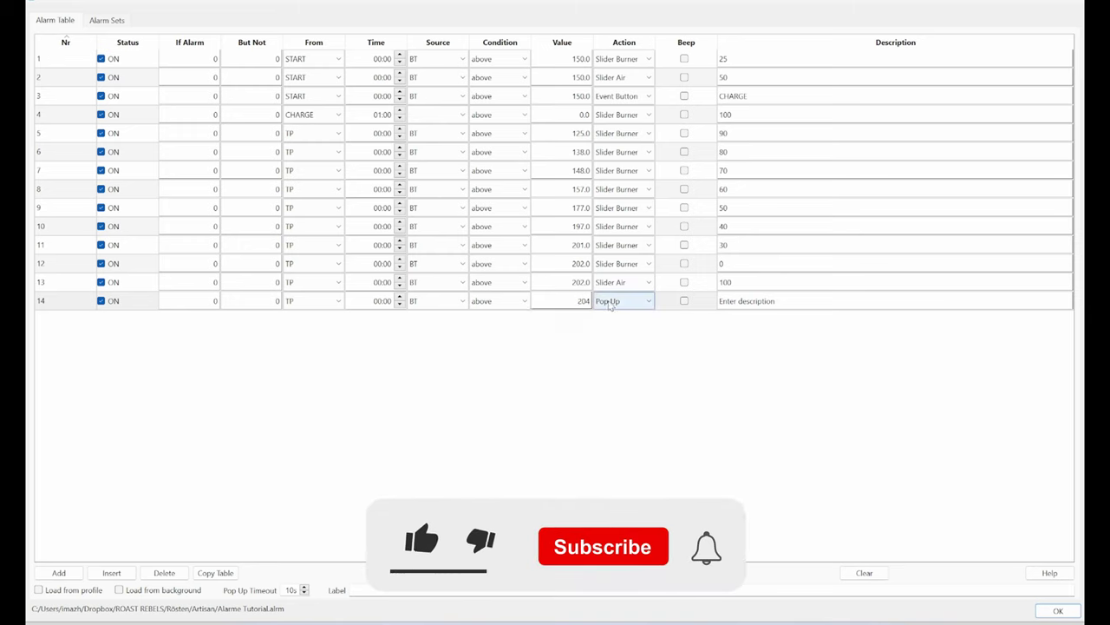
scroll(616, 394, "down", 2)
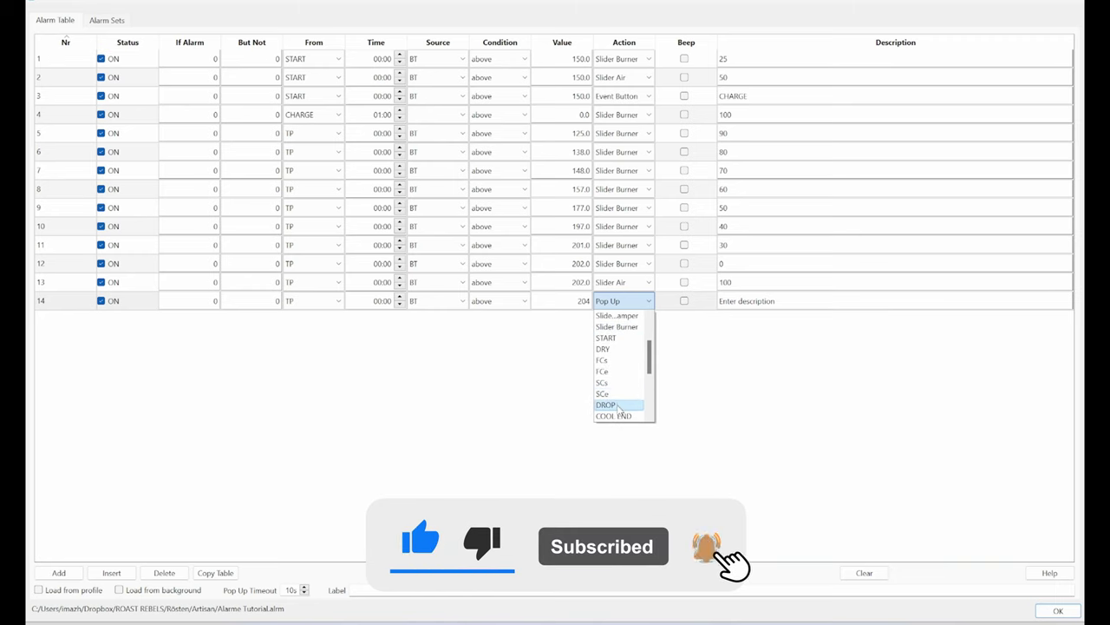
left_click(616, 405)
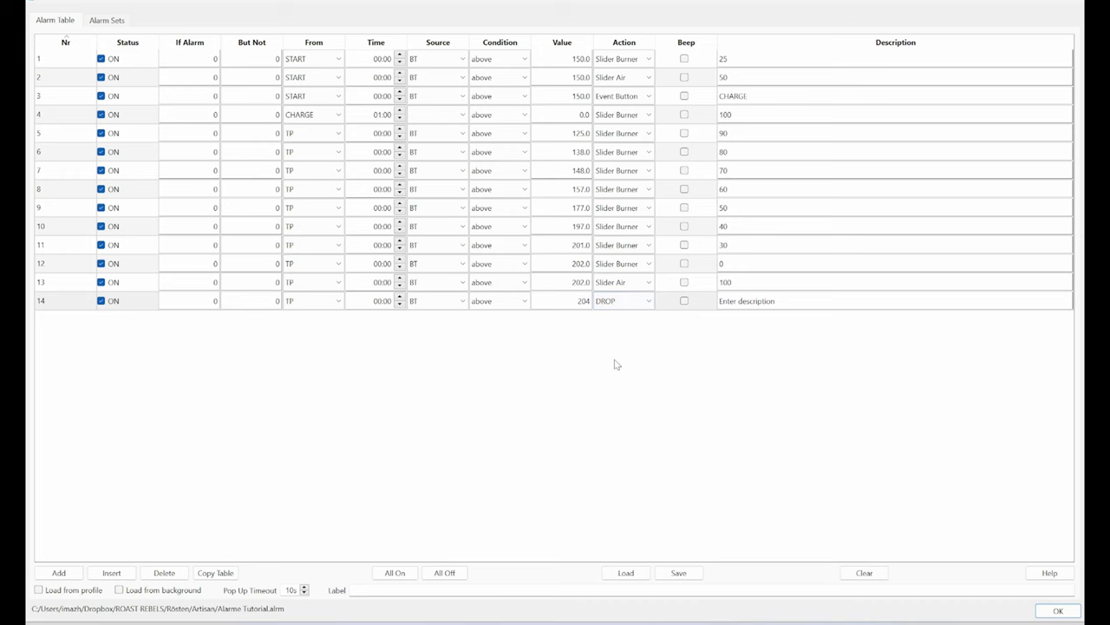
key("Return")
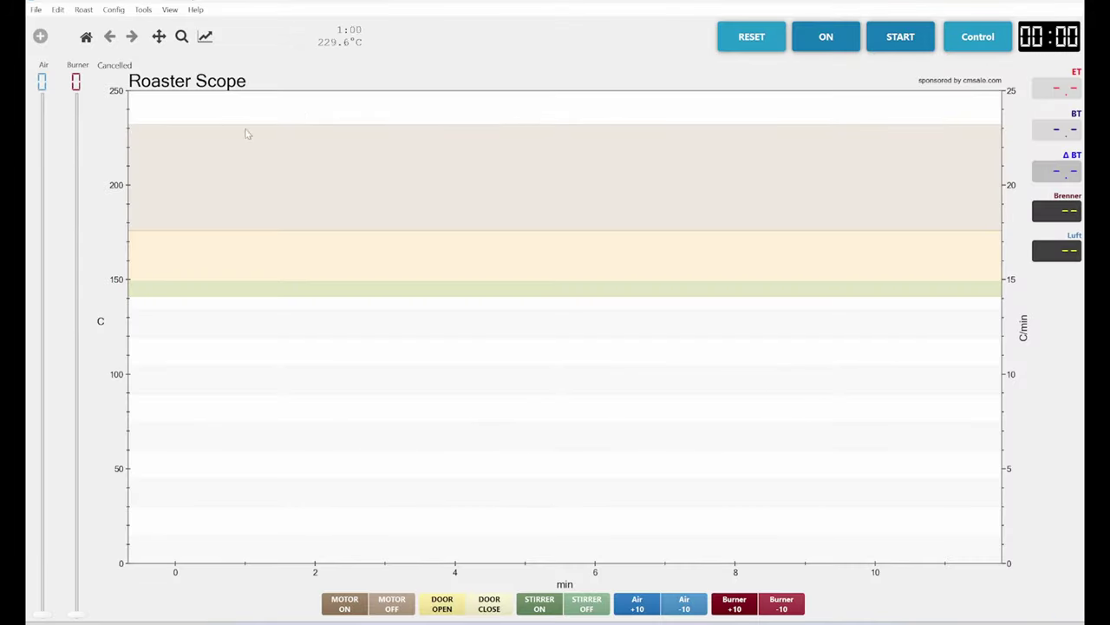
Reopen the alarms configuration to review the alarm table
left_click(143, 10)
mouse_move(113, 9)
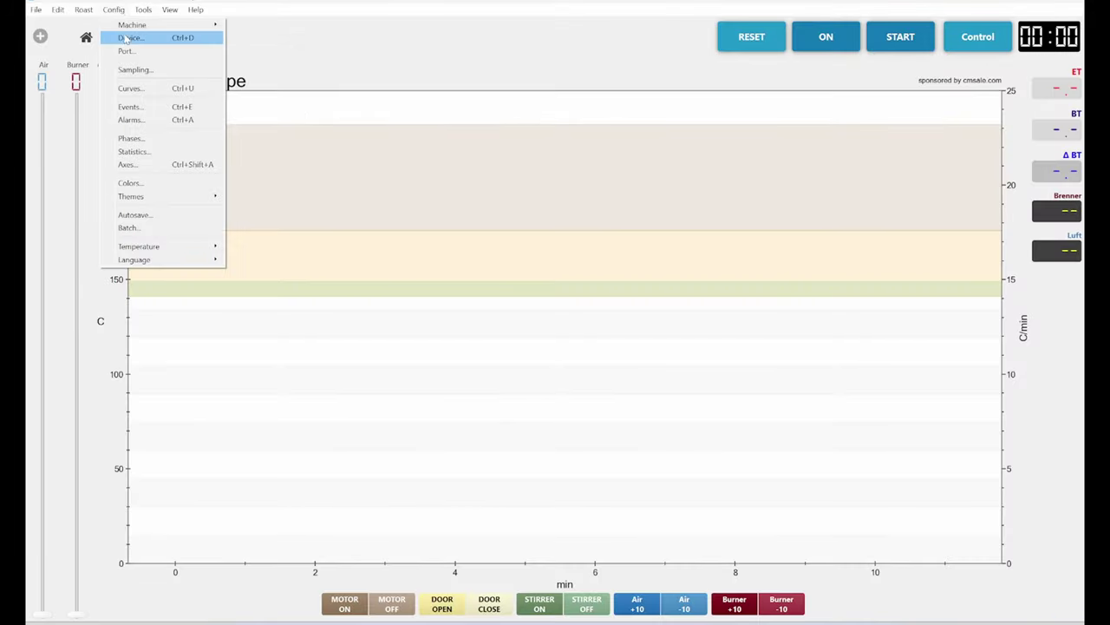
left_click(142, 118)
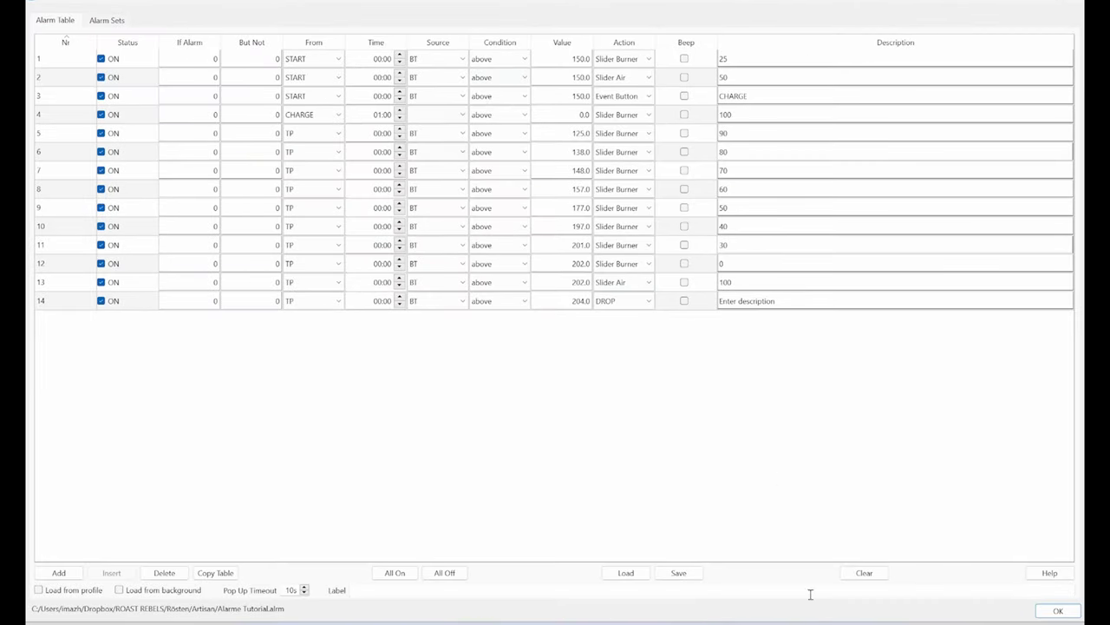
Accept the alarm table and turn on the roaster connection and roaster control
left_click(1059, 611)
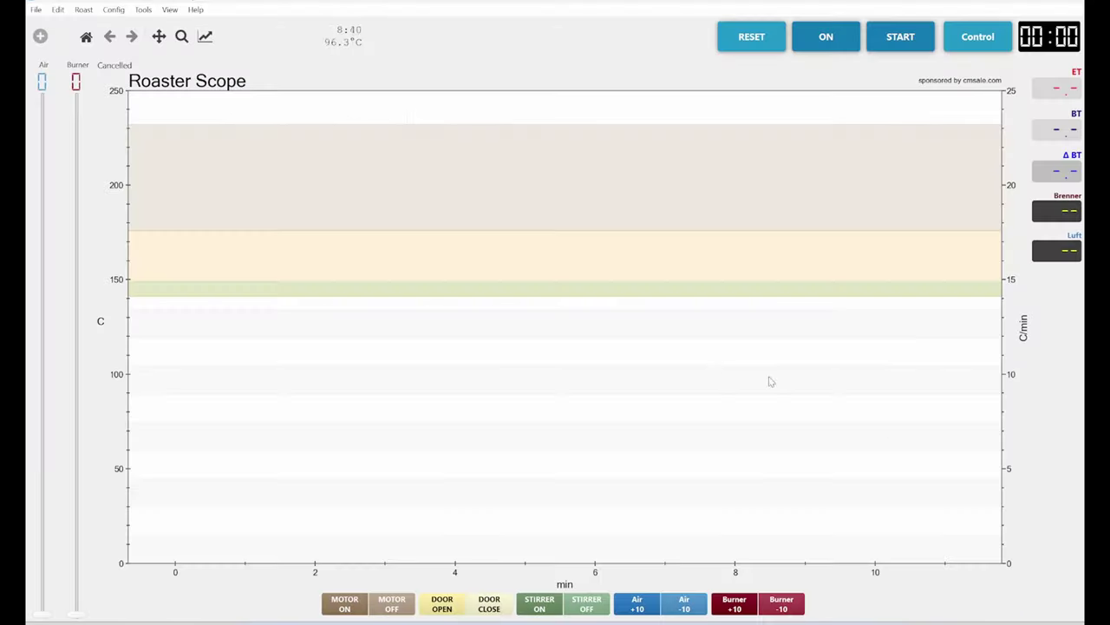
left_click(824, 39)
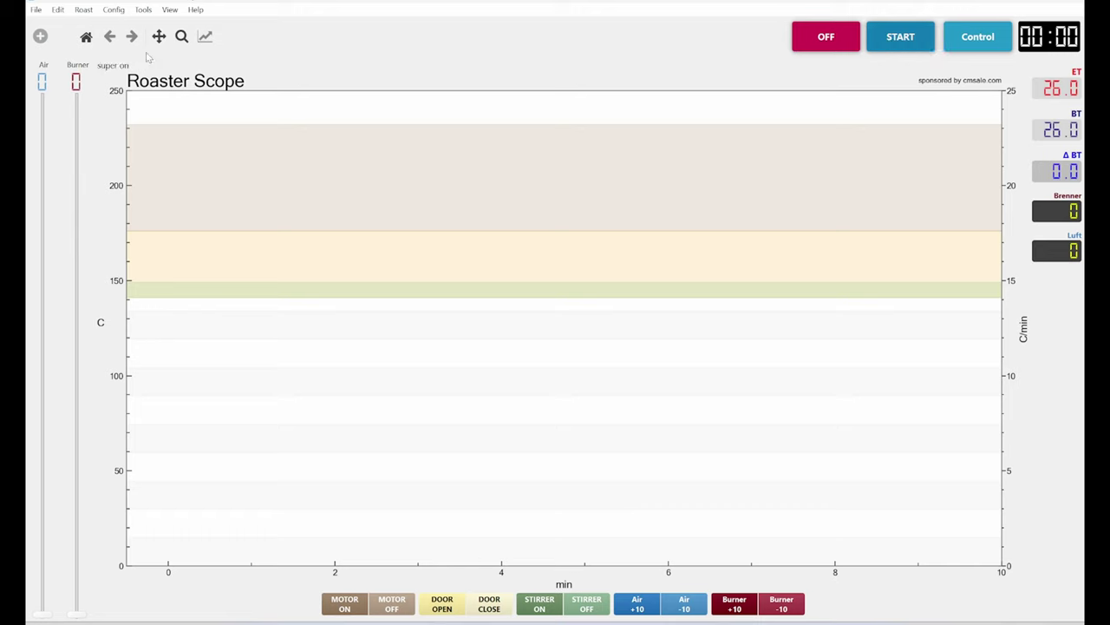
left_click(981, 36)
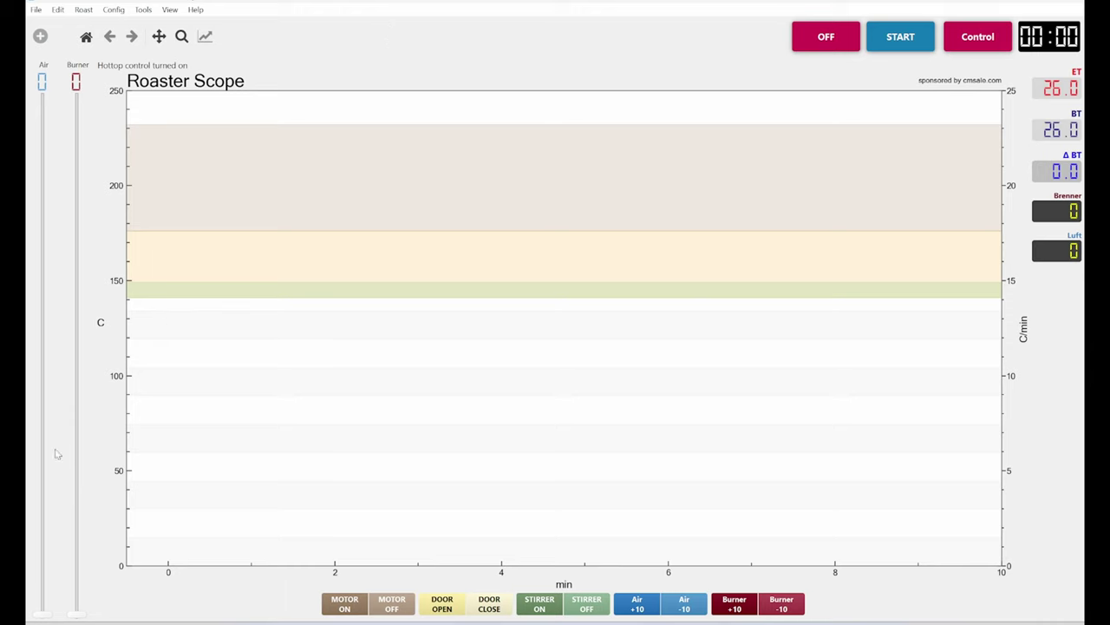
Set the burner to 100 and start recording the roast
left_click_drag(76, 614, 105, 97)
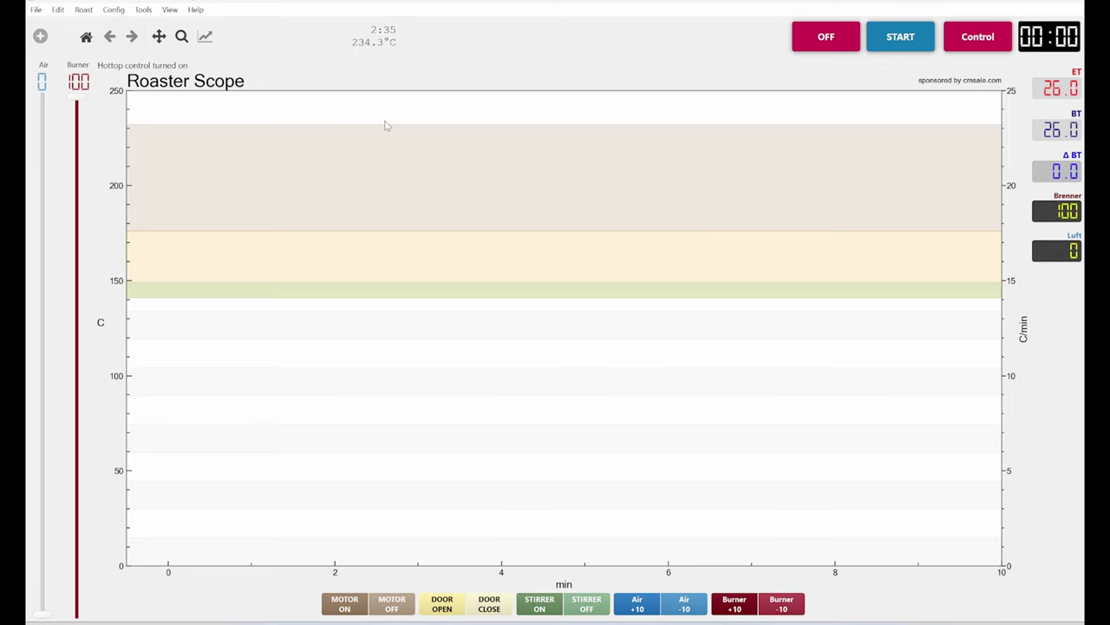
left_click(909, 47)
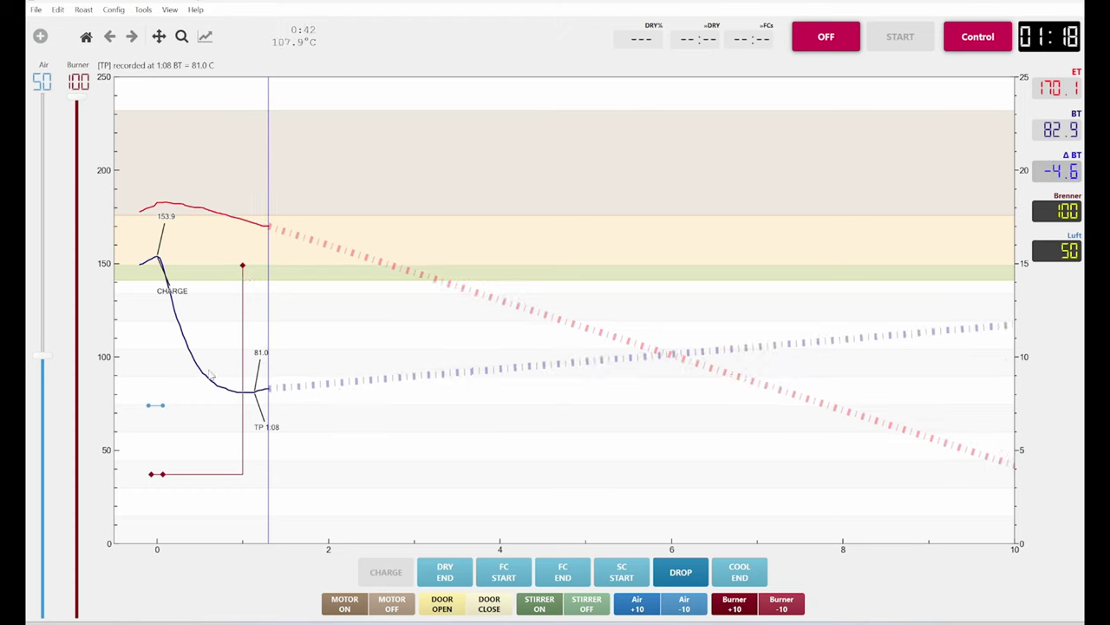
Check in the alarm table which alarms have triggered so far during the running roast, then return to the roast graph
left_click(144, 9)
mouse_move(114, 9)
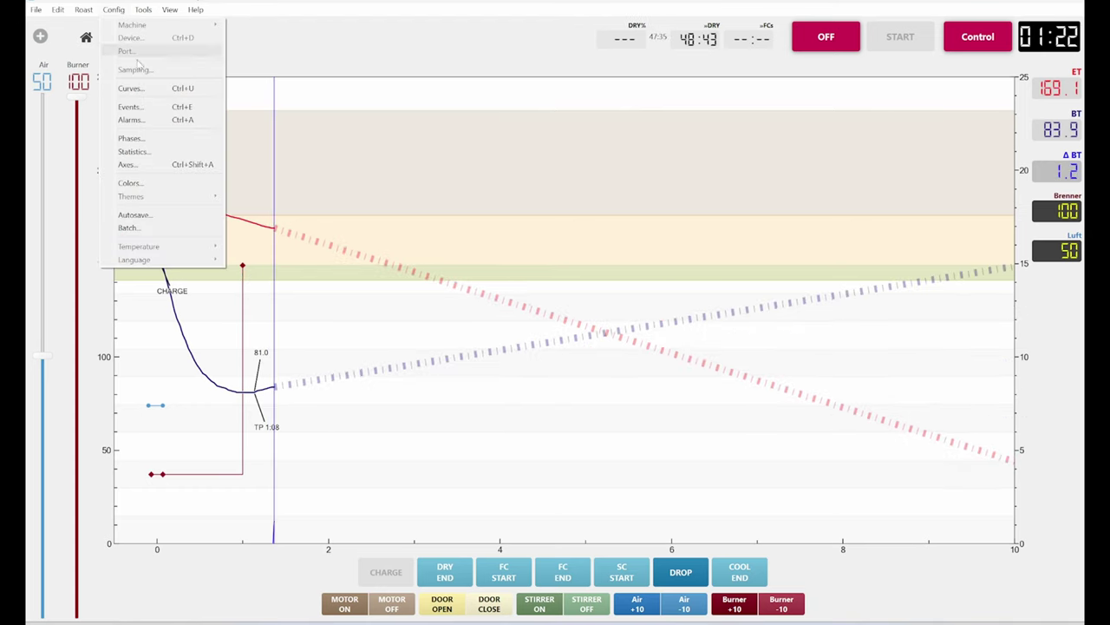
left_click(130, 120)
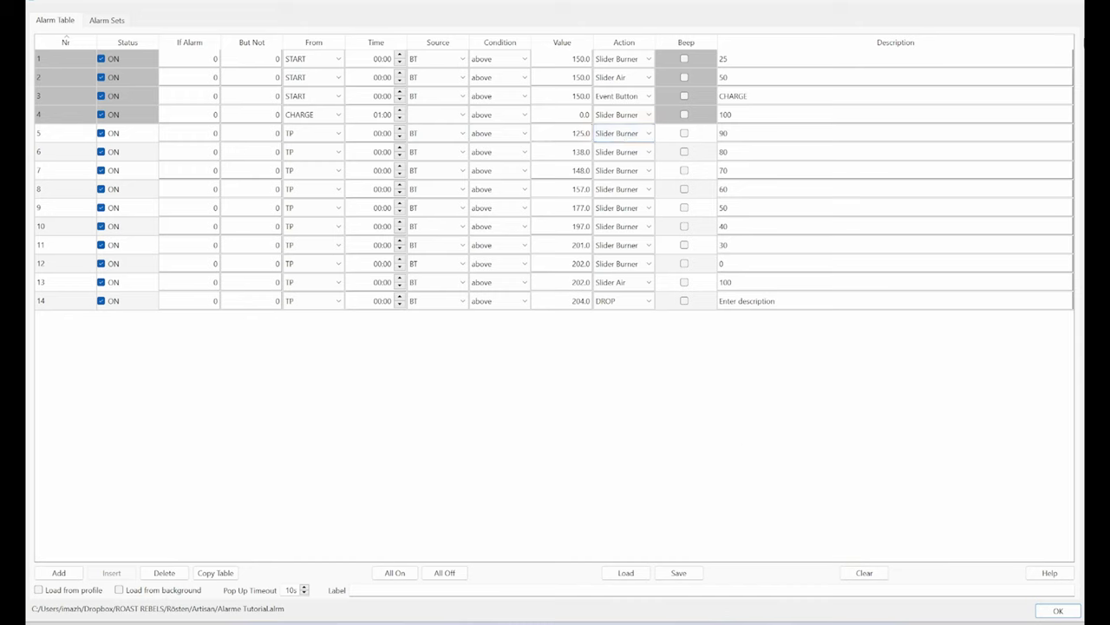
left_click(1058, 610)
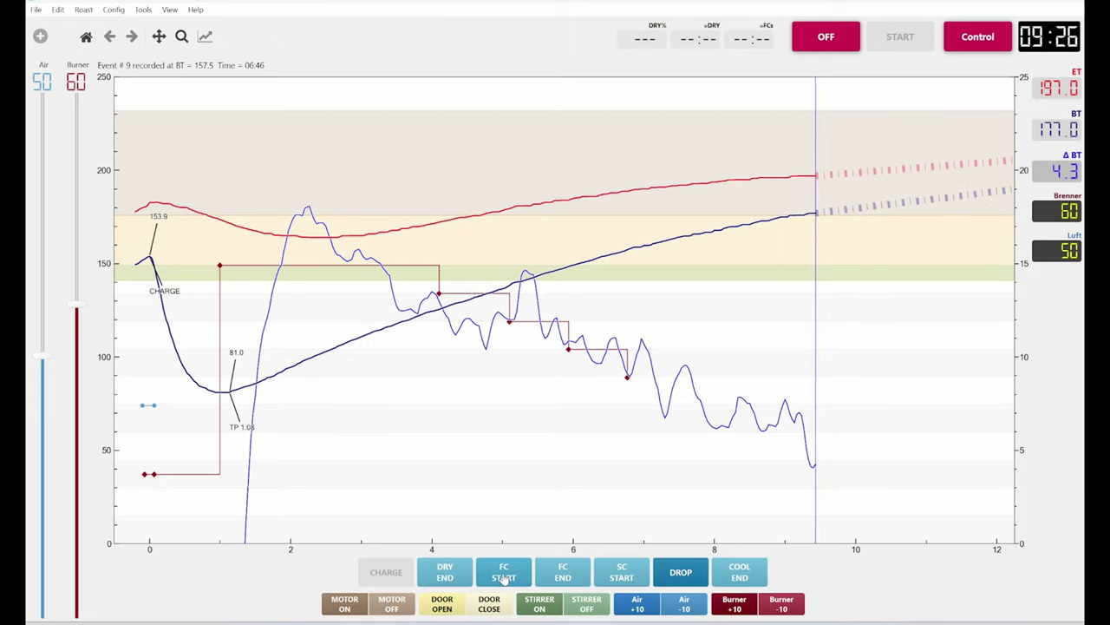
Mark the start of first crack at 9:26 and the start of second crack at 13:28 on the running roast
left_click(504, 579)
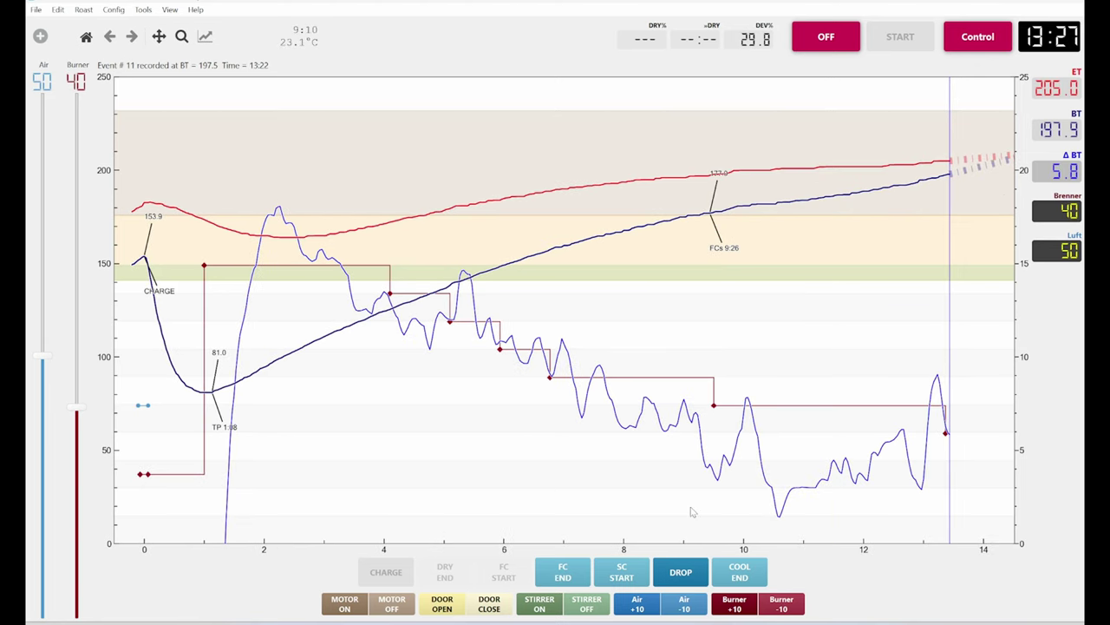
left_click(622, 571)
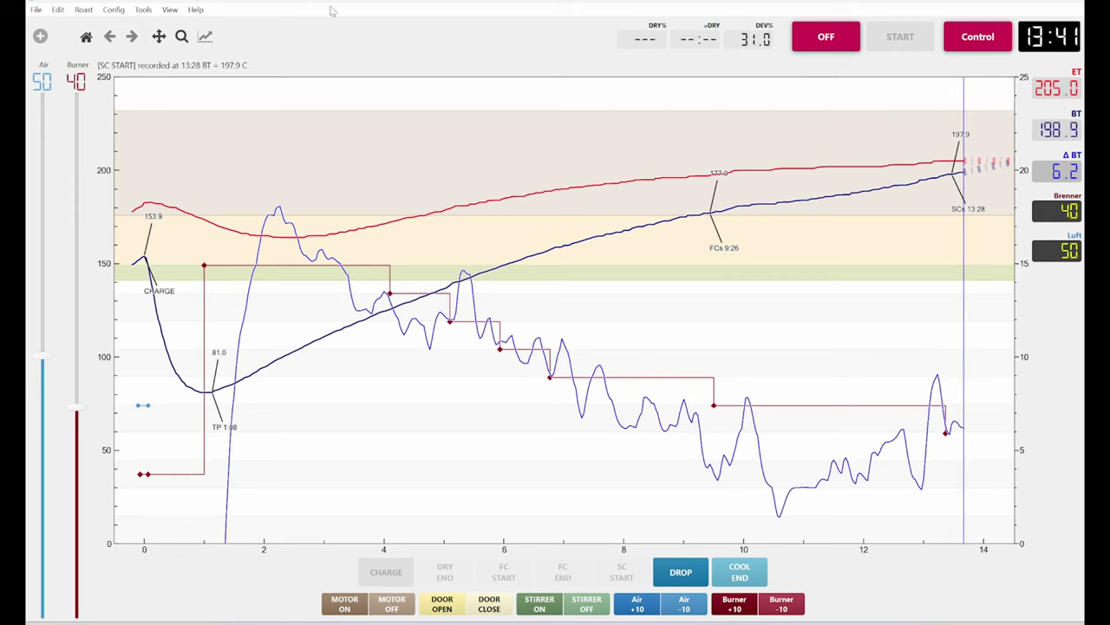
Review the remaining burner, air and DROP alarms in the alarm table and return to the roast graph
left_click(113, 10)
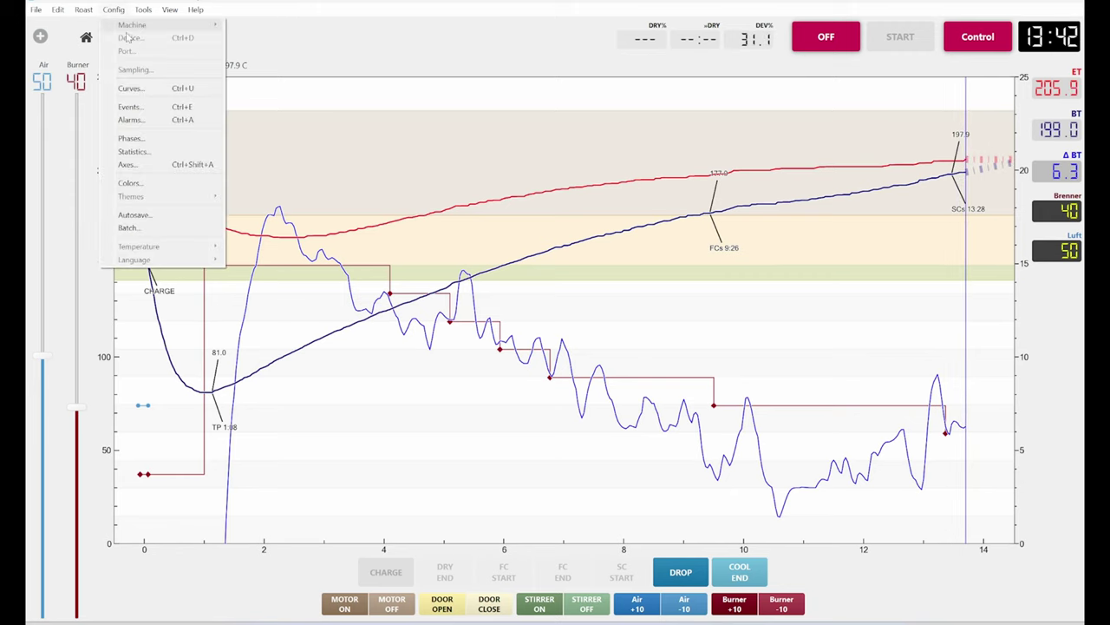
left_click(130, 119)
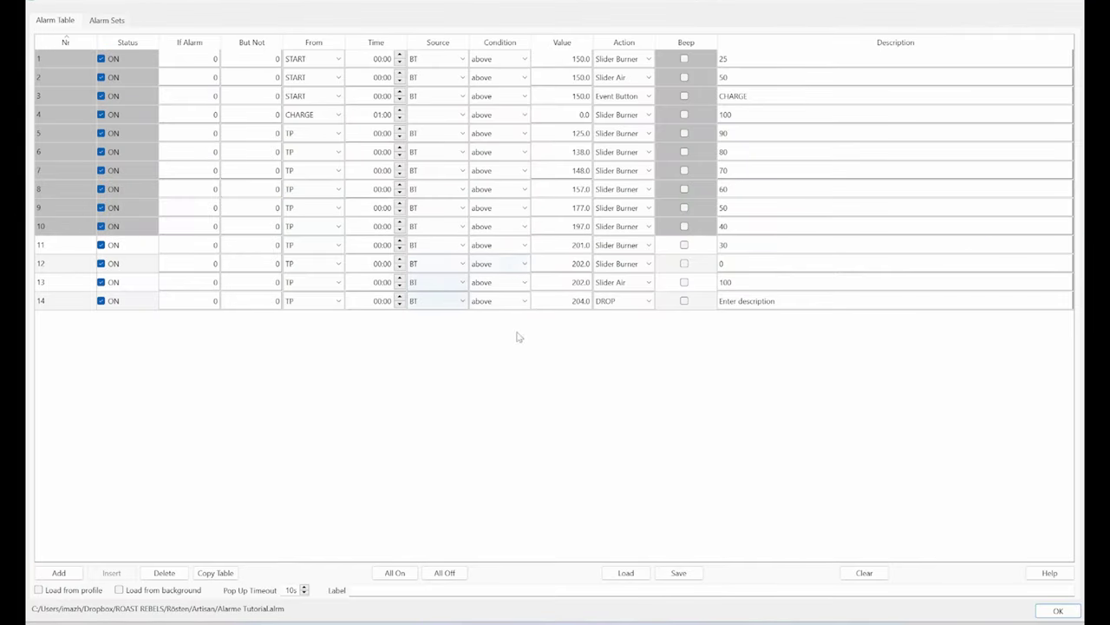
left_click(1058, 610)
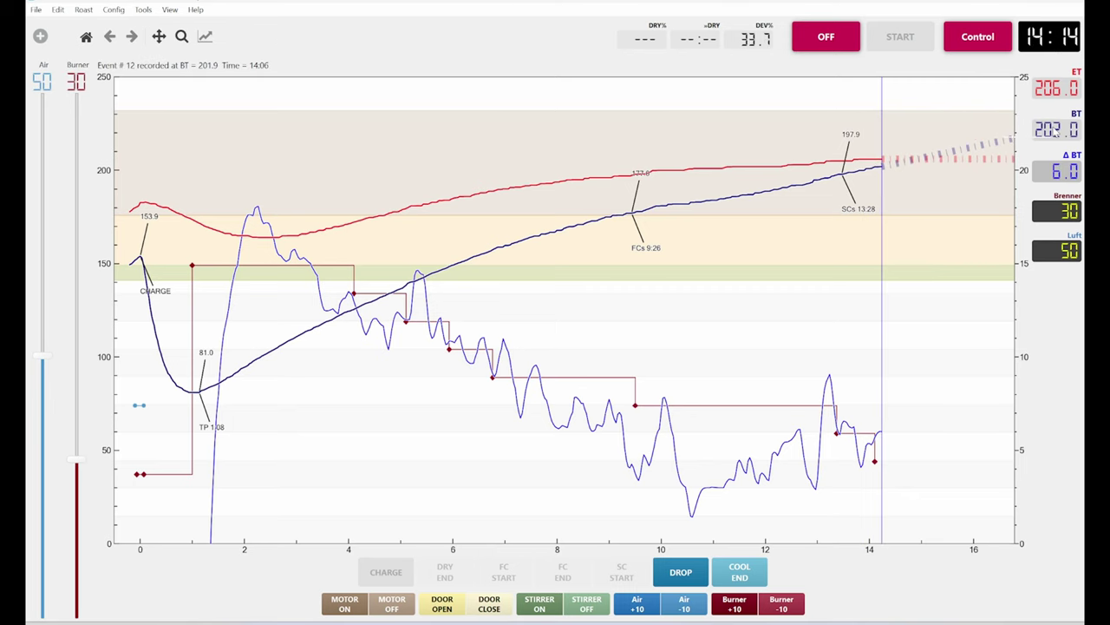
left_click_drag(41, 355, 43, 95)
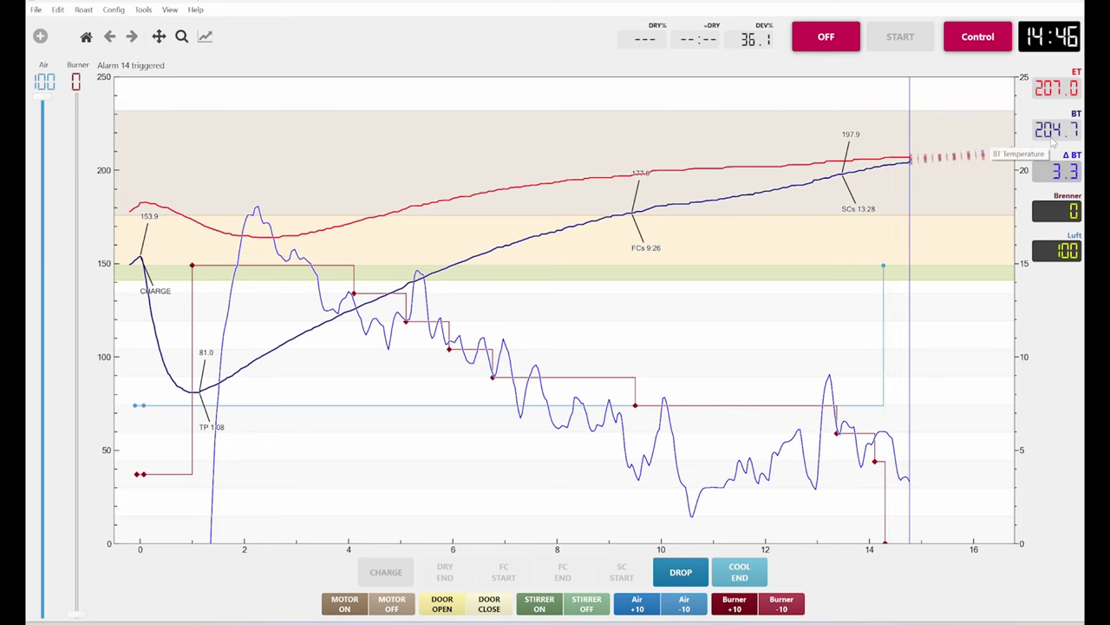
key("space")
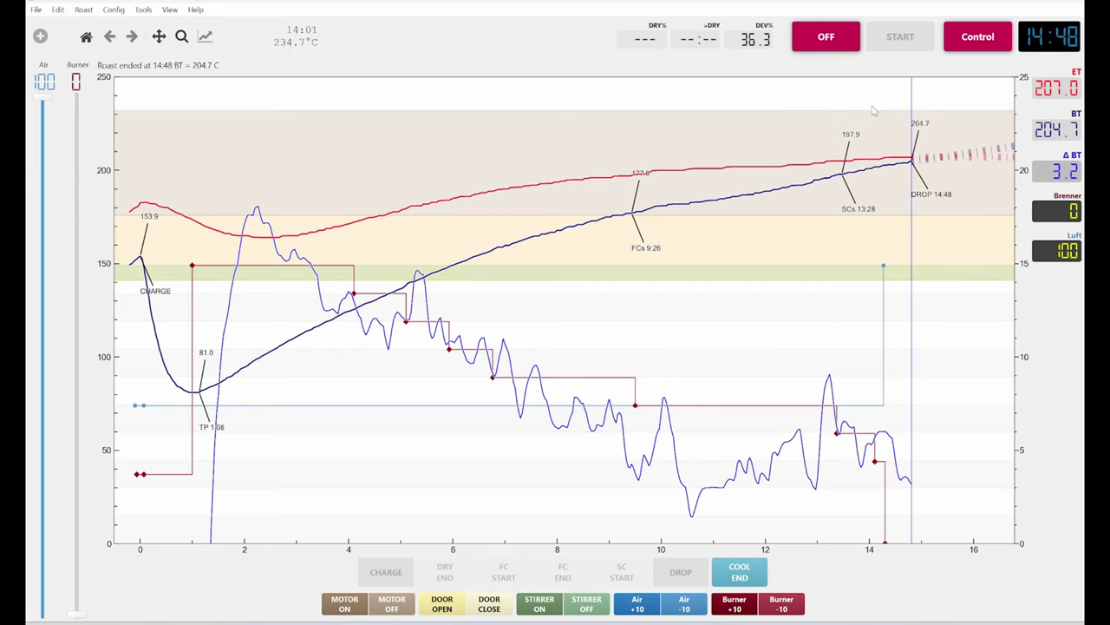